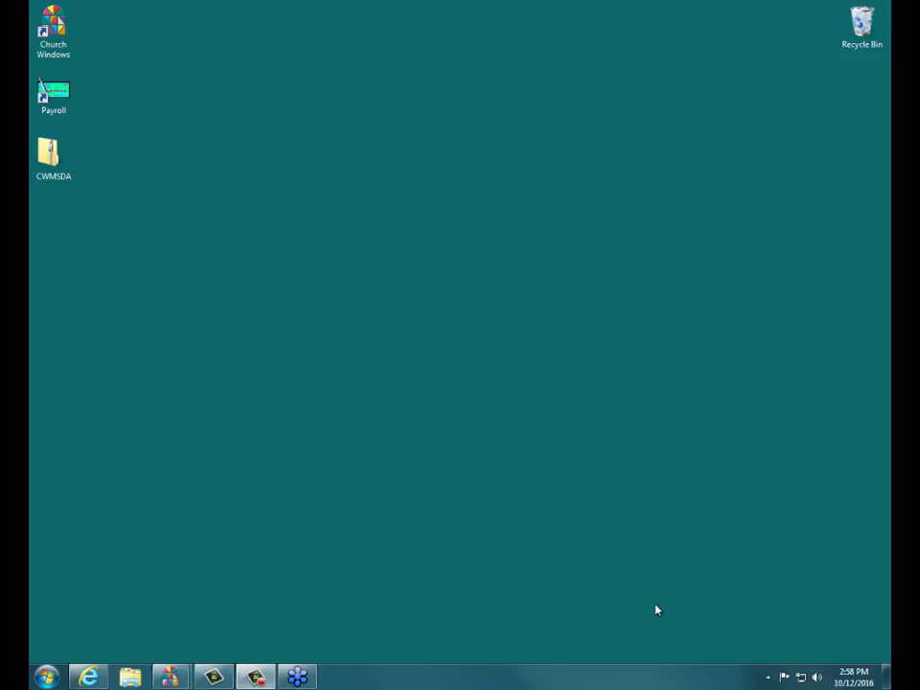
- Switch to Internet Explorer and open the Workbooks page under Church Windows Training on the Church Windows website
{"action": "mouse_move", "coordinate": [169, 671]}
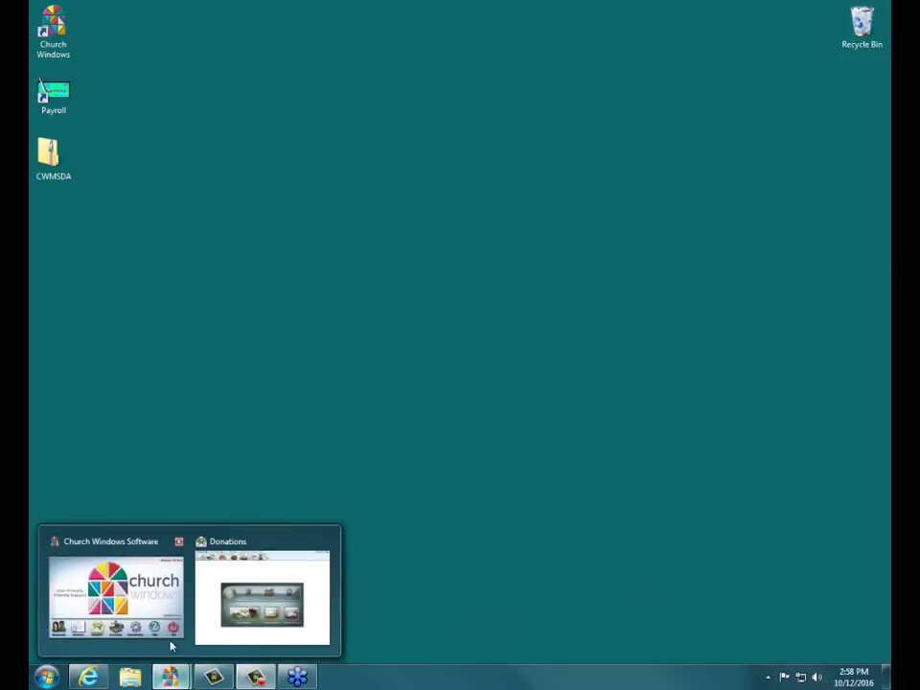
{"action": "left_click", "coordinate": [88, 677]}
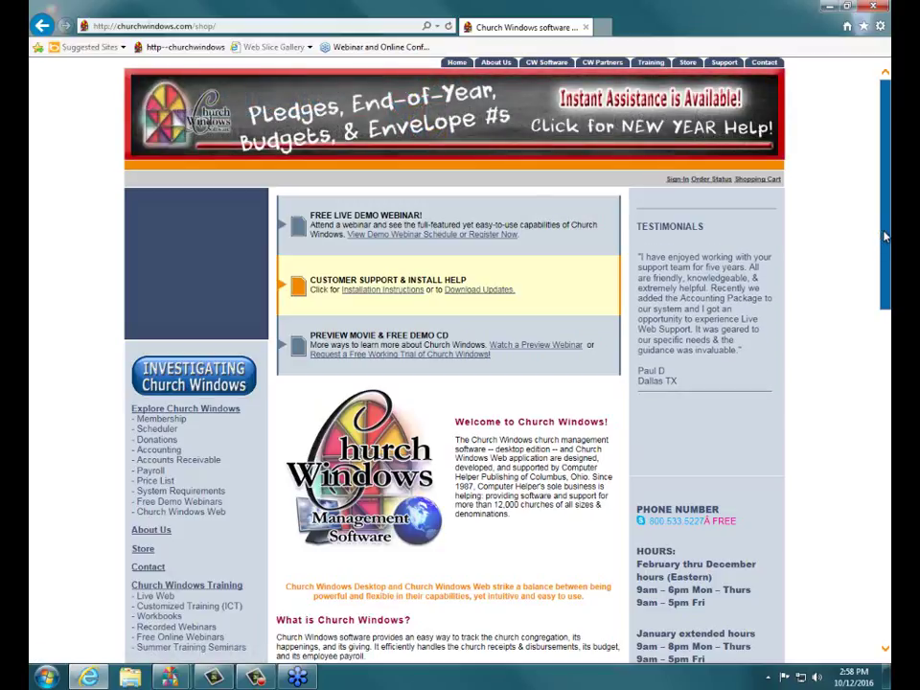
{"action": "left_click_drag", "start_coordinate": [885, 245], "coordinate": [885, 333]}
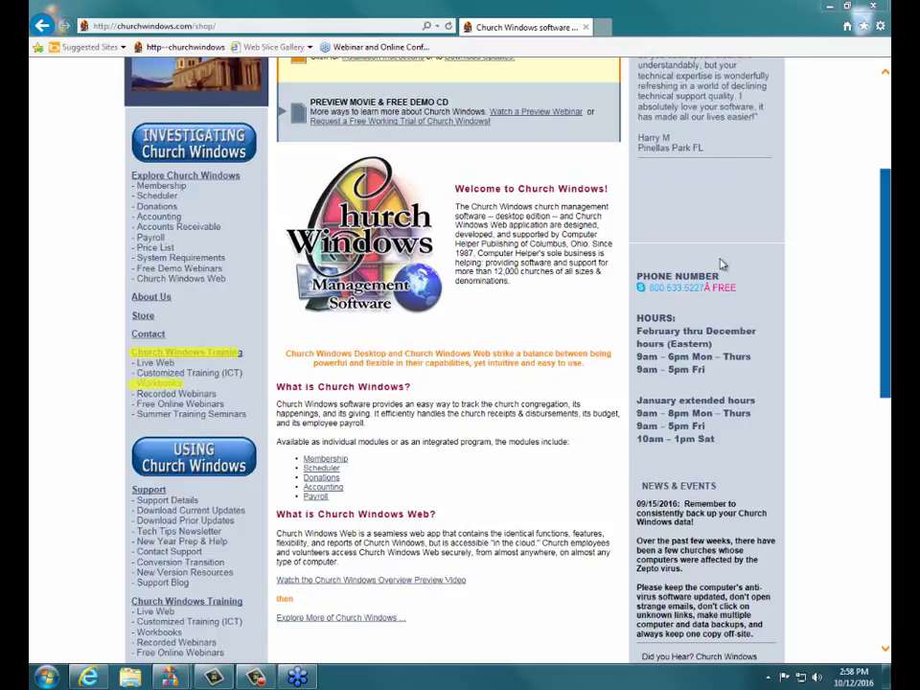
{"action": "left_click", "coordinate": [158, 382]}
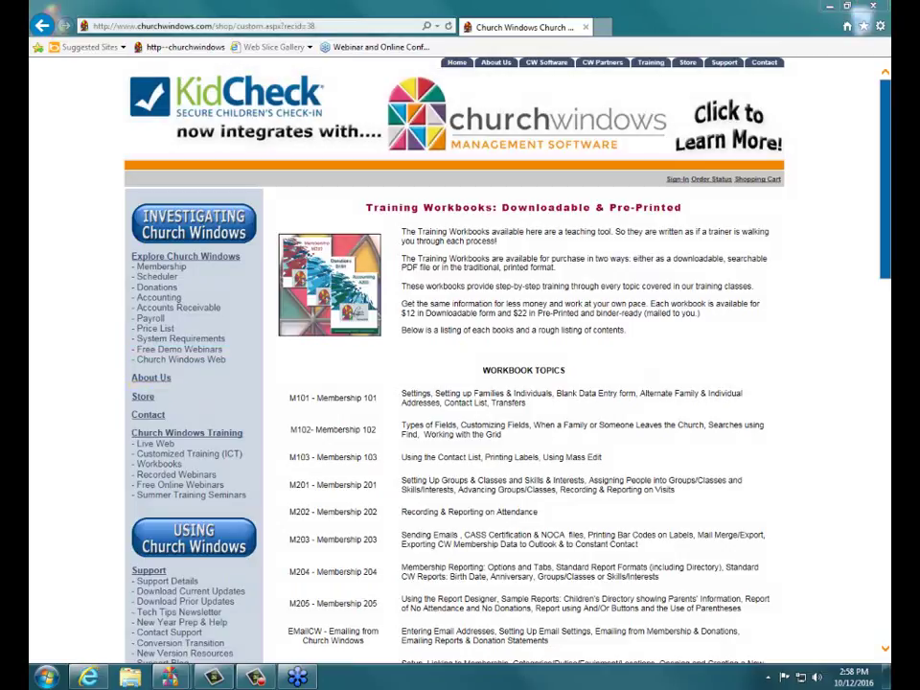
- Review the workbook topics and the downloadable and pre-printed pricing, and close the browser
{"action": "left_click_drag", "start_coordinate": [887, 202], "coordinate": [886, 314]}
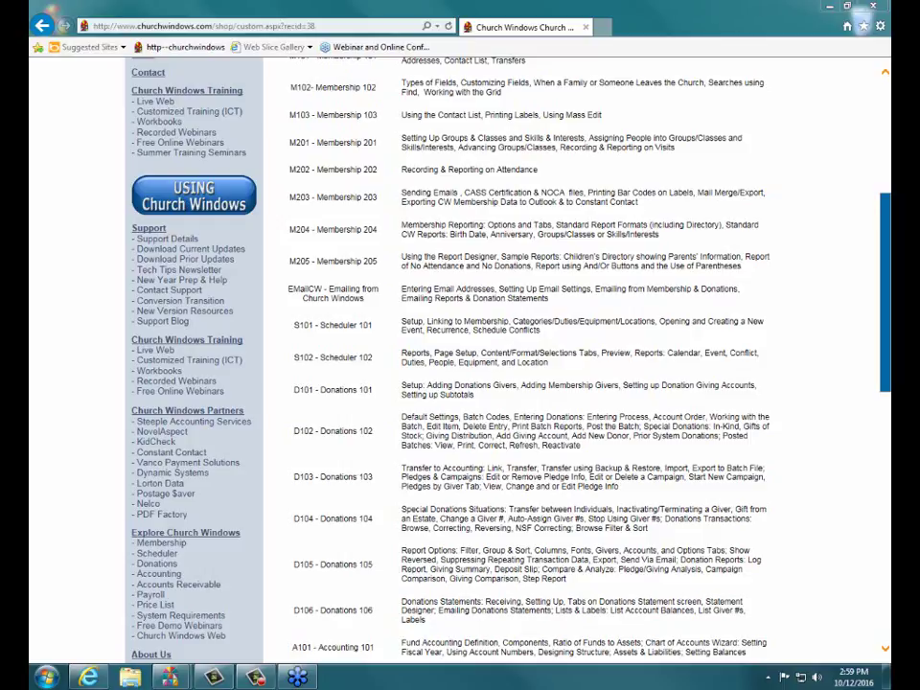
{"action": "scroll", "coordinate": [883, 161], "scroll_direction": "up", "scroll_amount": 4}
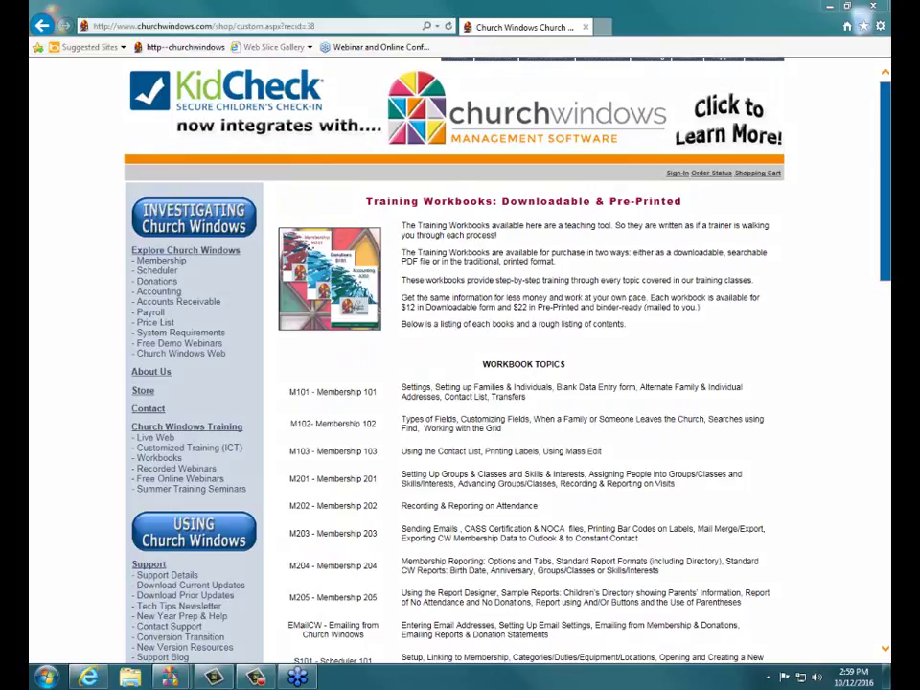
{"action": "left_click_drag", "start_coordinate": [511, 308], "coordinate": [701, 307]}
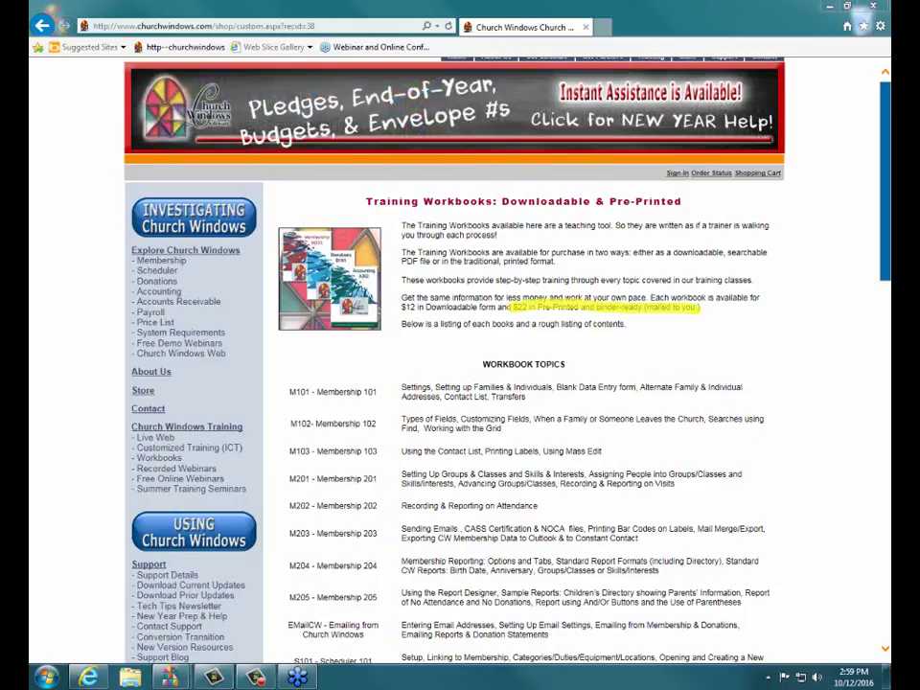
{"action": "left_click_drag", "start_coordinate": [402, 308], "coordinate": [477, 307]}
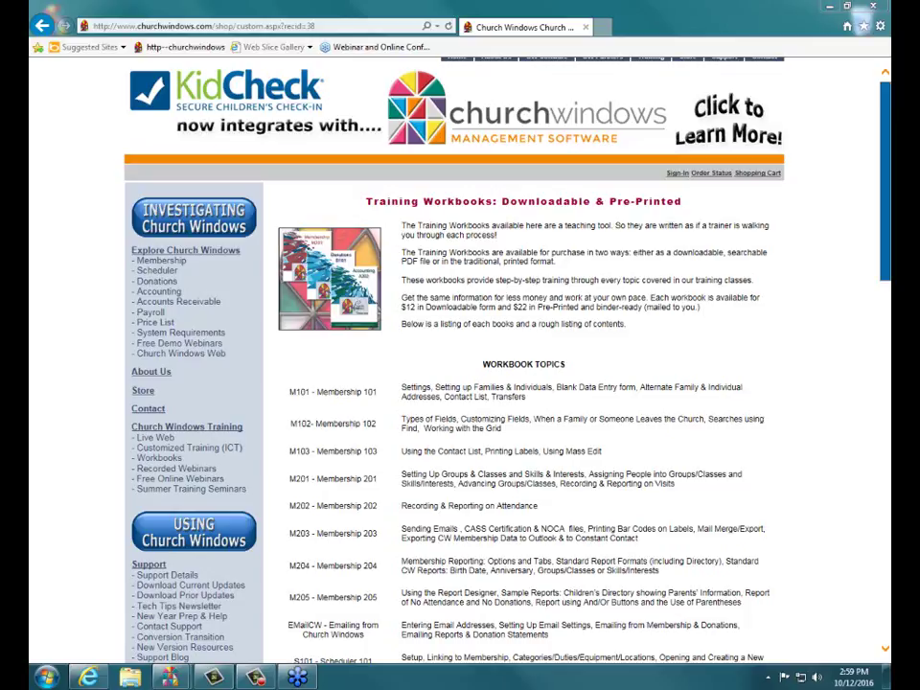
{"action": "left_click", "coordinate": [873, 7]}
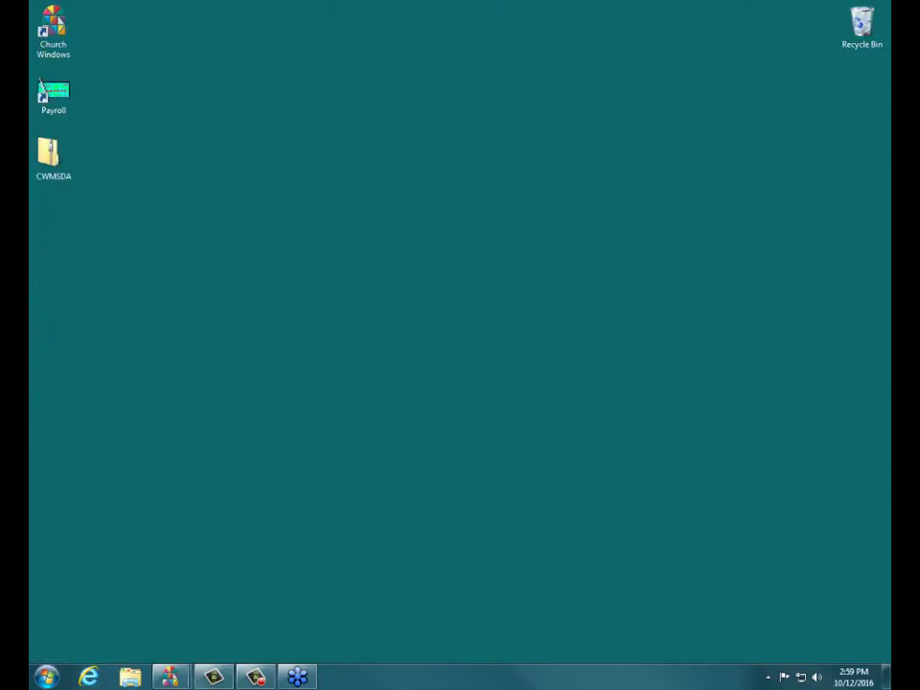
- Switch to Church Windows Donations, open Posted Batches and move its window slightly up within the workspace
{"action": "mouse_move", "coordinate": [169, 677]}
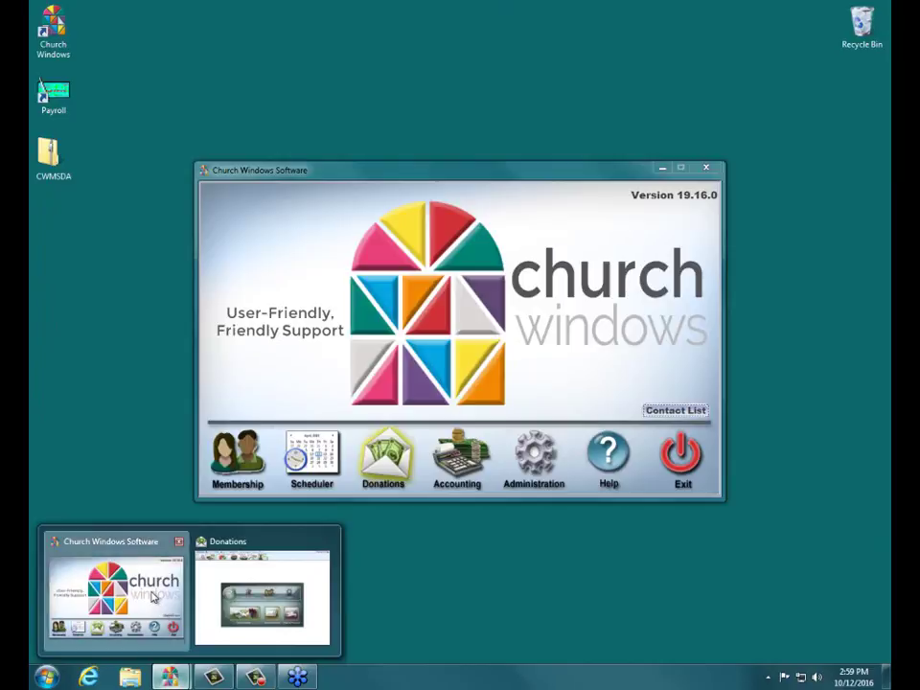
{"action": "left_click", "coordinate": [152, 597]}
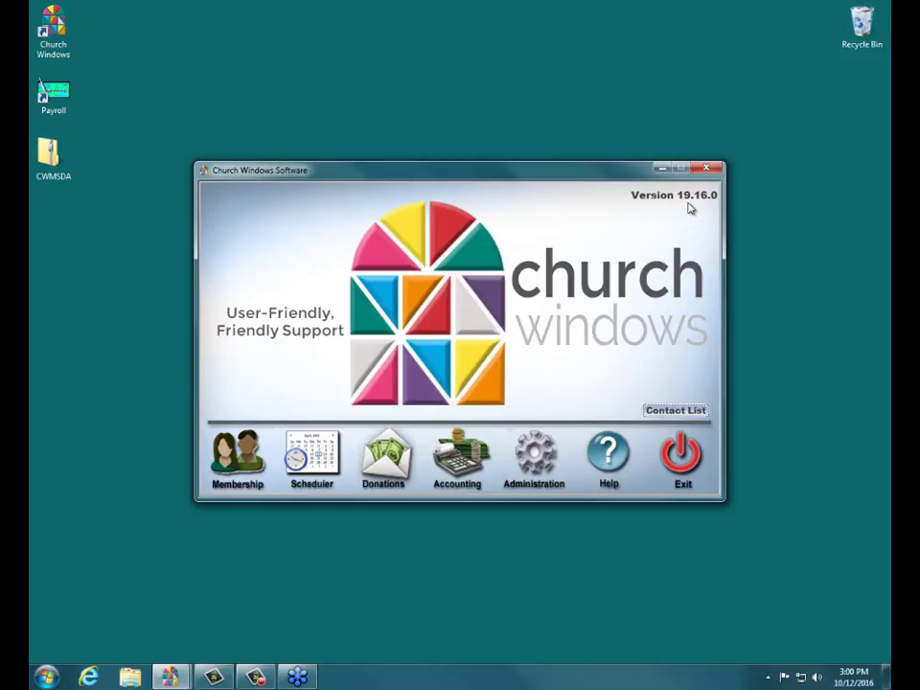
{"action": "left_click", "coordinate": [178, 678]}
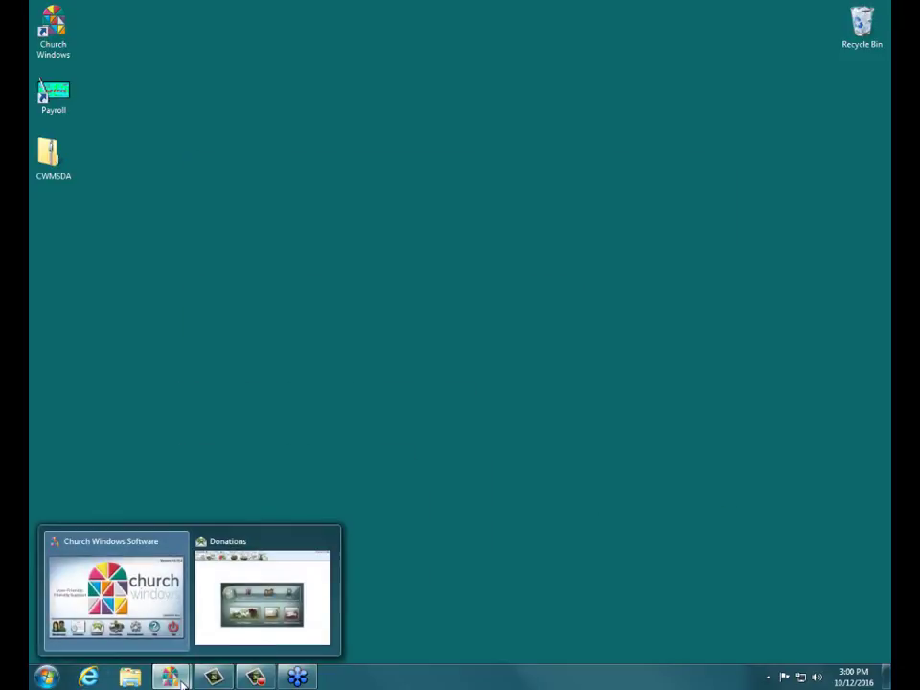
{"action": "left_click", "coordinate": [219, 609]}
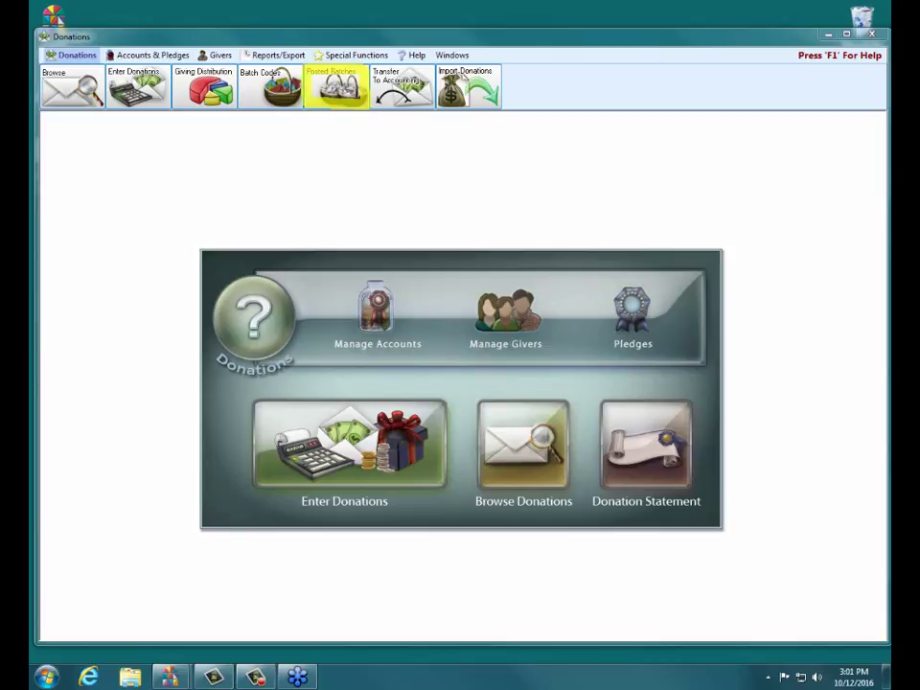
{"action": "left_click", "coordinate": [335, 86]}
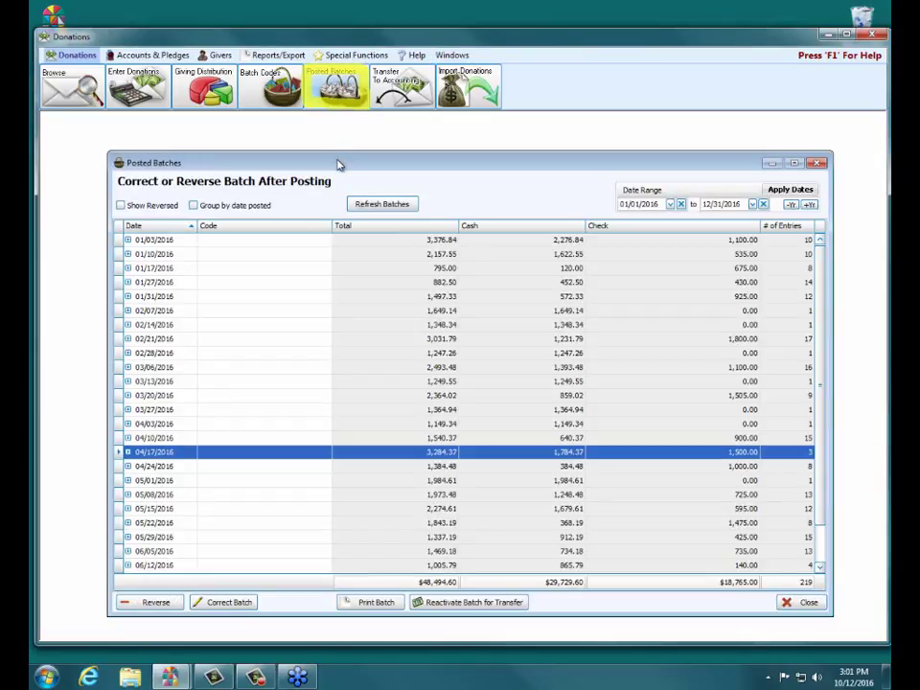
{"action": "left_click_drag", "start_coordinate": [337, 165], "coordinate": [328, 156]}
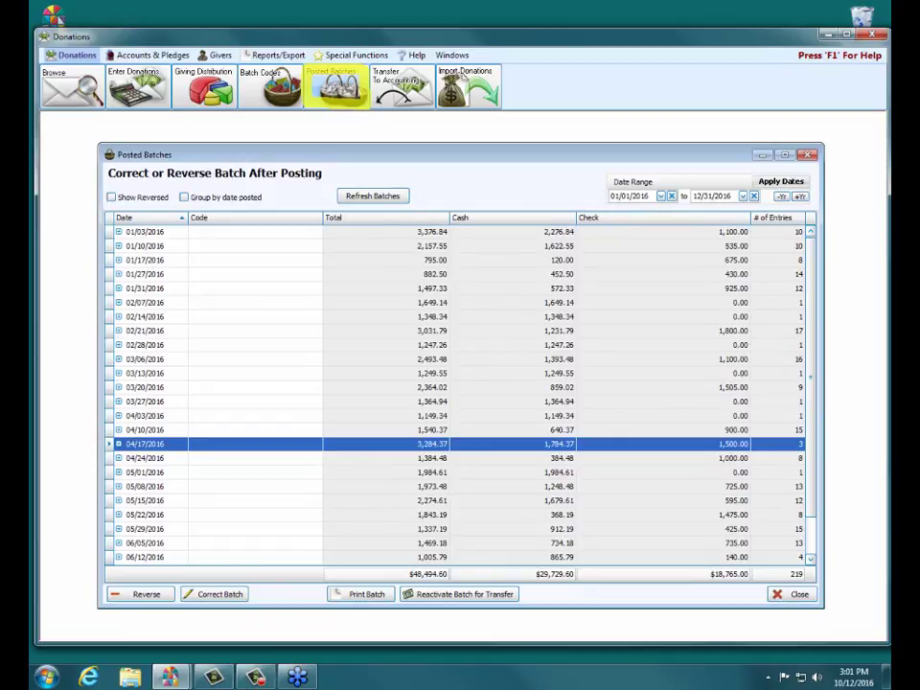
{"action": "left_click", "coordinate": [463, 77]}
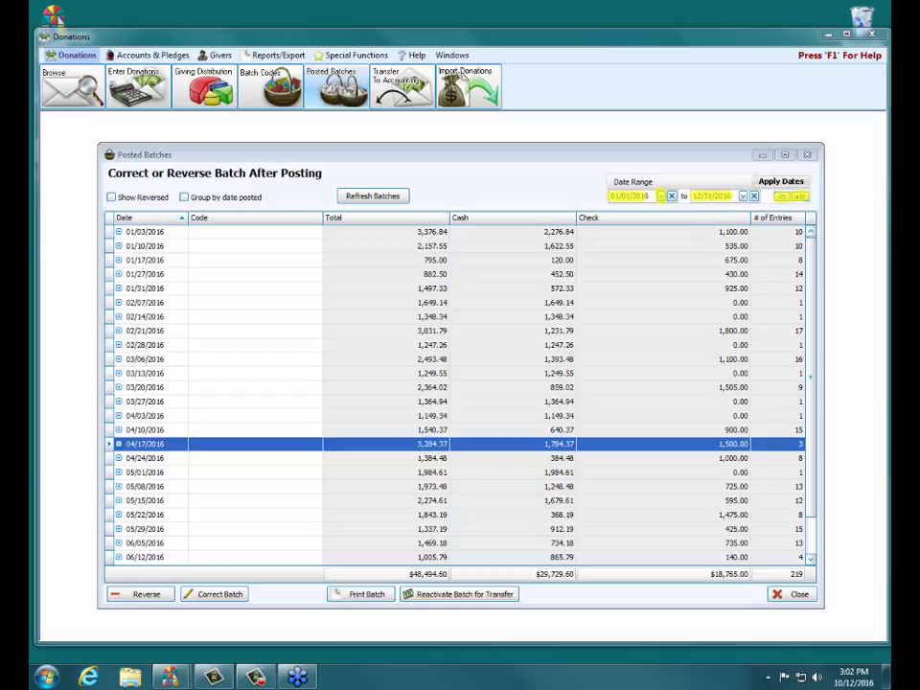
- Shift the posted batches' date range back one year and forward again, and limit it to 01/01/2016 through 01/31/2016
{"action": "left_click", "coordinate": [782, 196]}
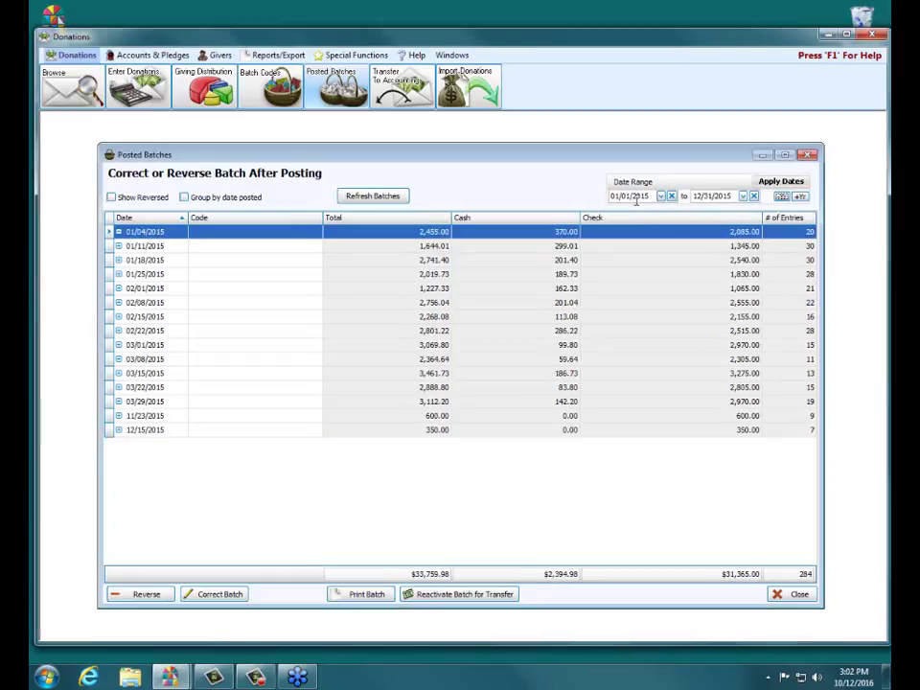
{"action": "left_click", "coordinate": [800, 196]}
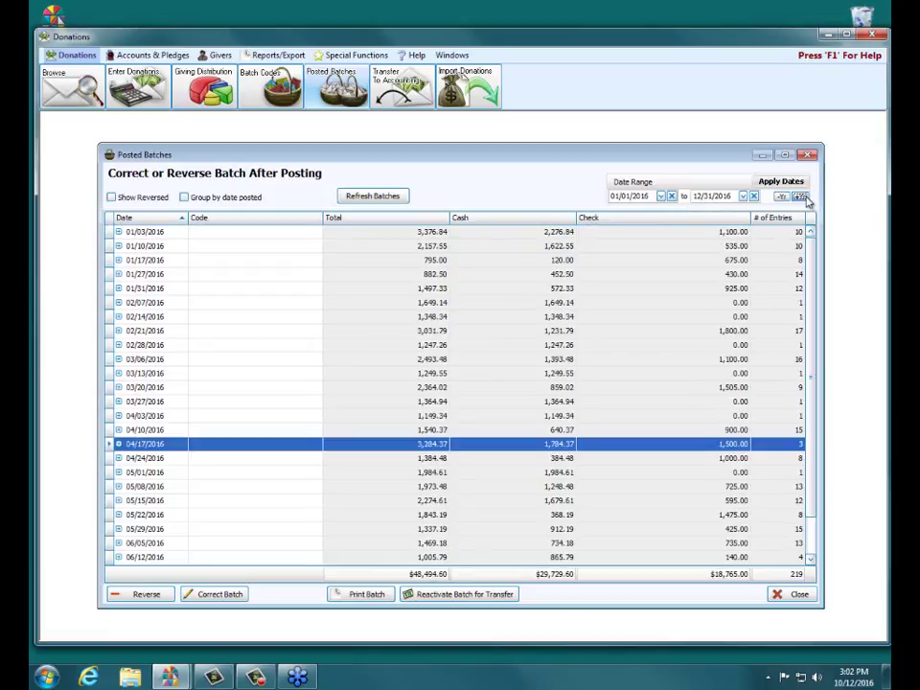
{"action": "left_click", "coordinate": [616, 198]}
{"action": "left_click", "coordinate": [699, 198]}
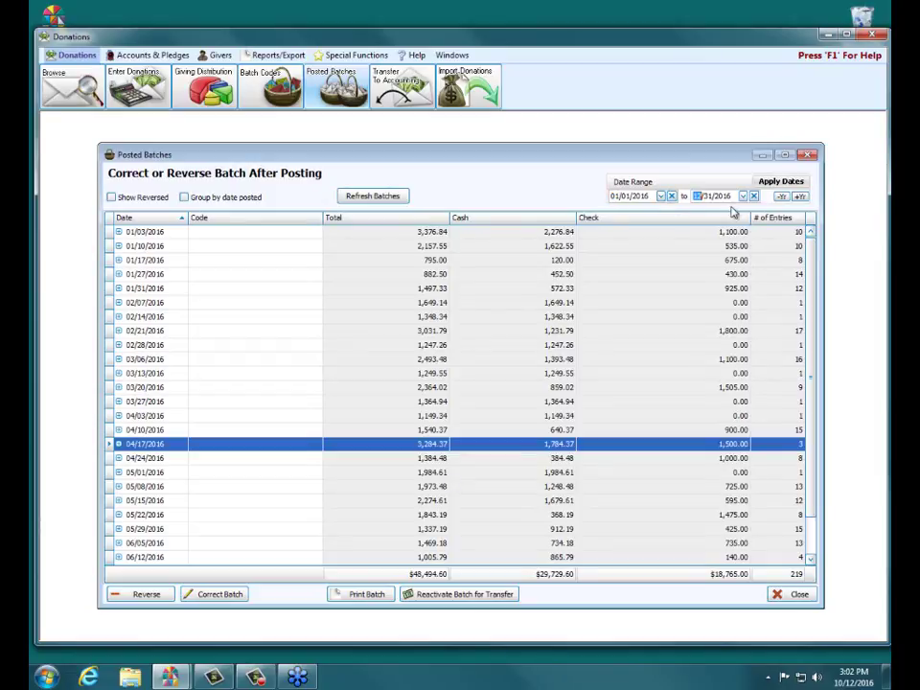
{"action": "type", "text": "01/"}
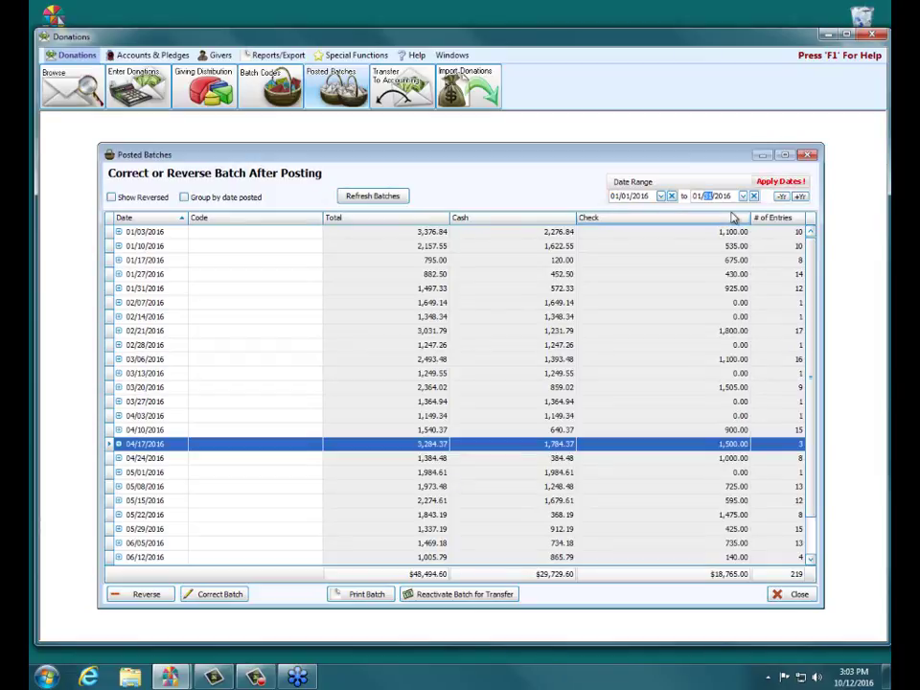
{"action": "type", "text": "31"}
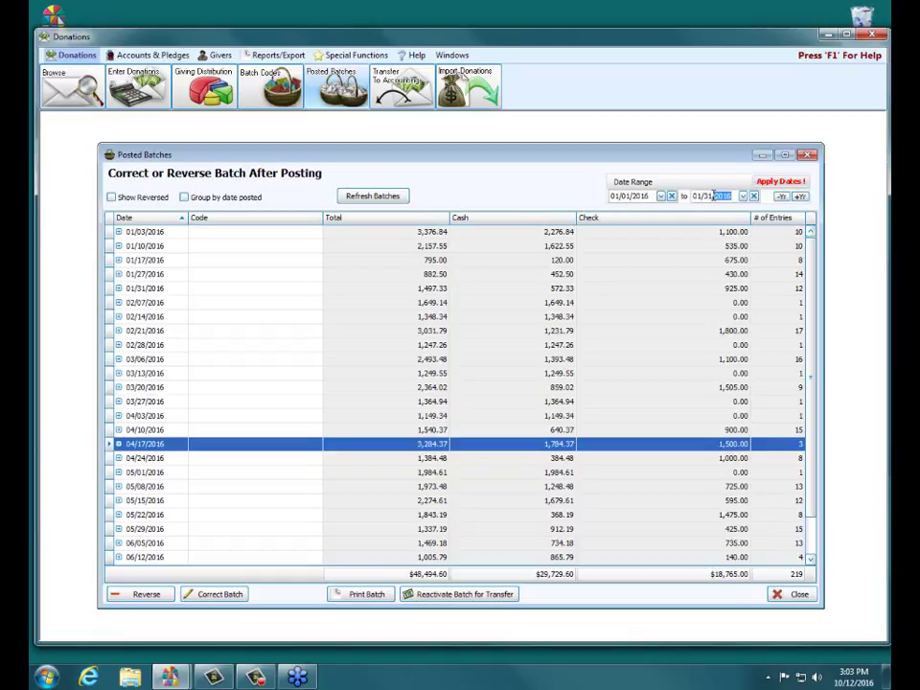
{"action": "left_click", "coordinate": [781, 182]}
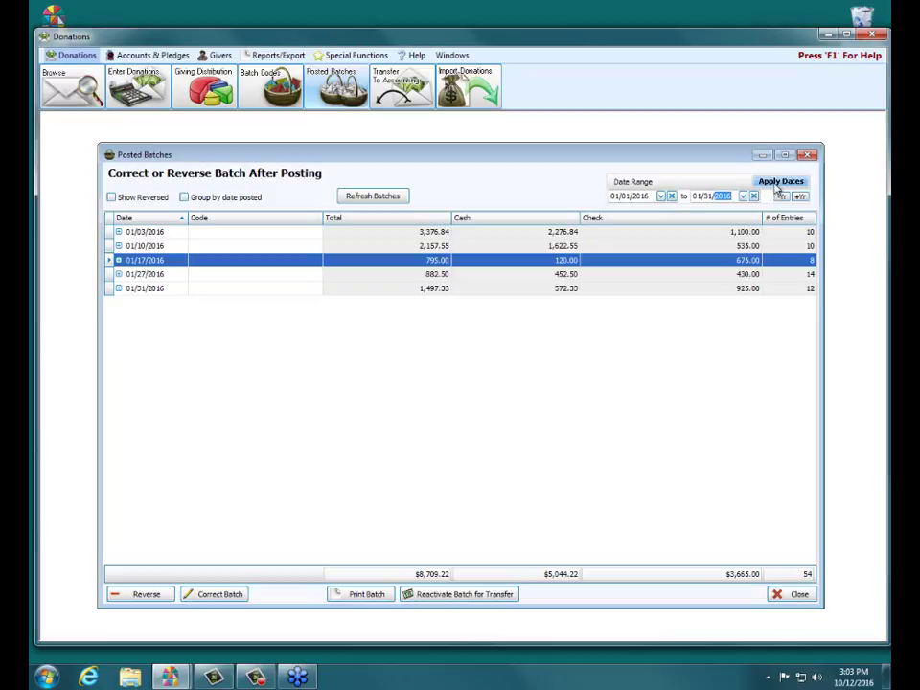
- Set the end of the posted batches' date range to 12/31/2016 and apply the dates
{"action": "left_click", "coordinate": [701, 197]}
{"action": "type", "text": "1231"}
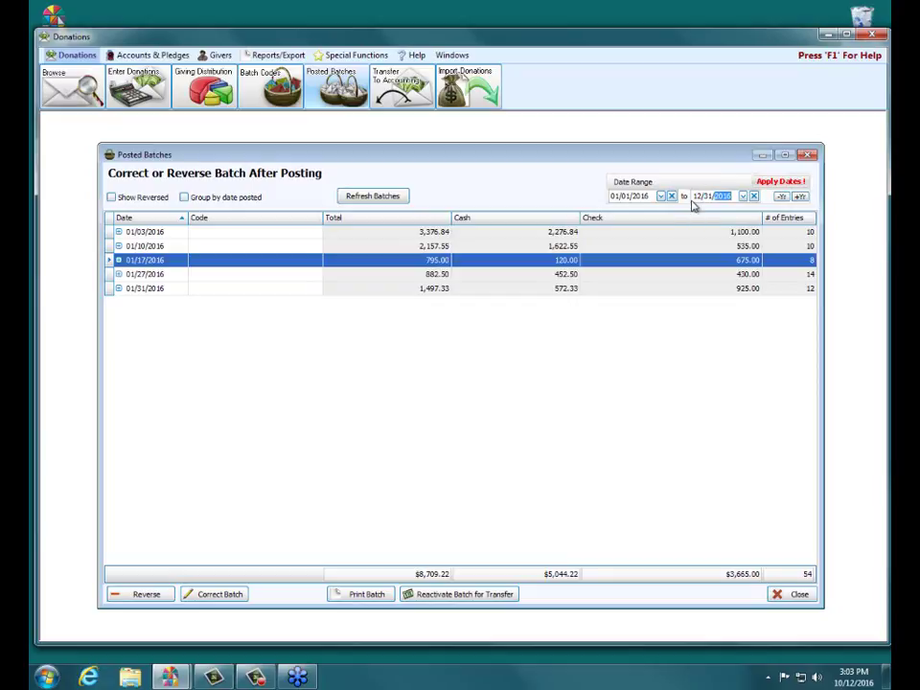
{"action": "left_click", "coordinate": [795, 183]}
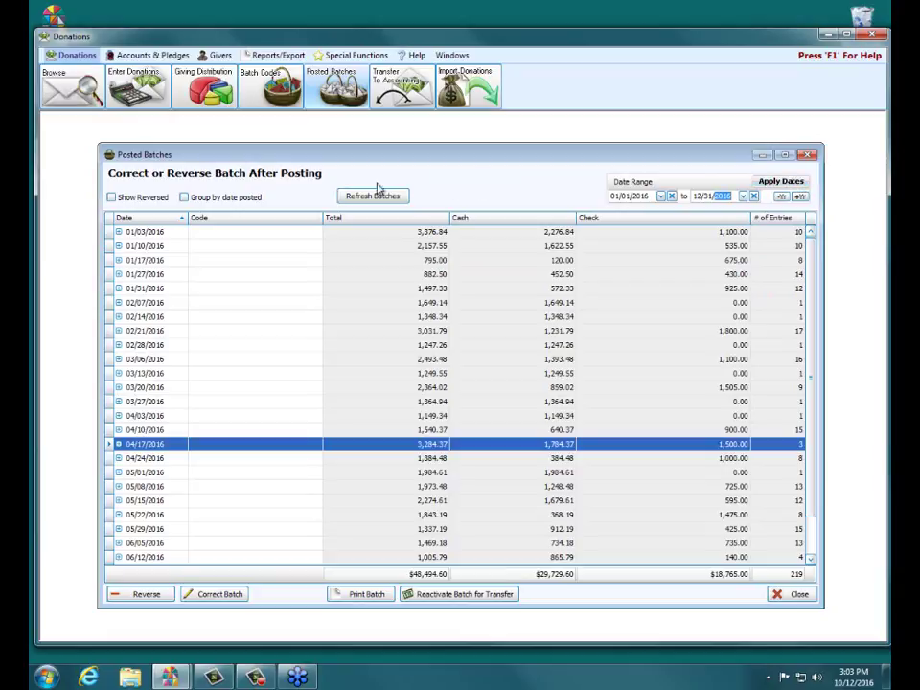
- Examine the giver entries in the 01/03/2016, 01/10/2016 and 01/17/2016 batches, leaving the 01/17/2016 batch expanded
{"action": "left_click", "coordinate": [131, 234]}
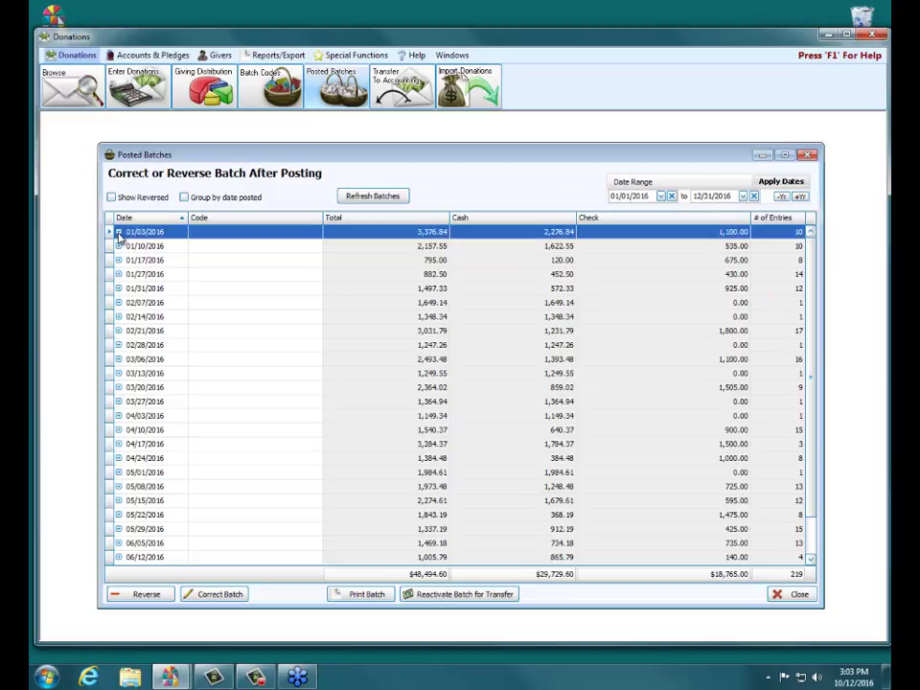
{"action": "left_click", "coordinate": [117, 231]}
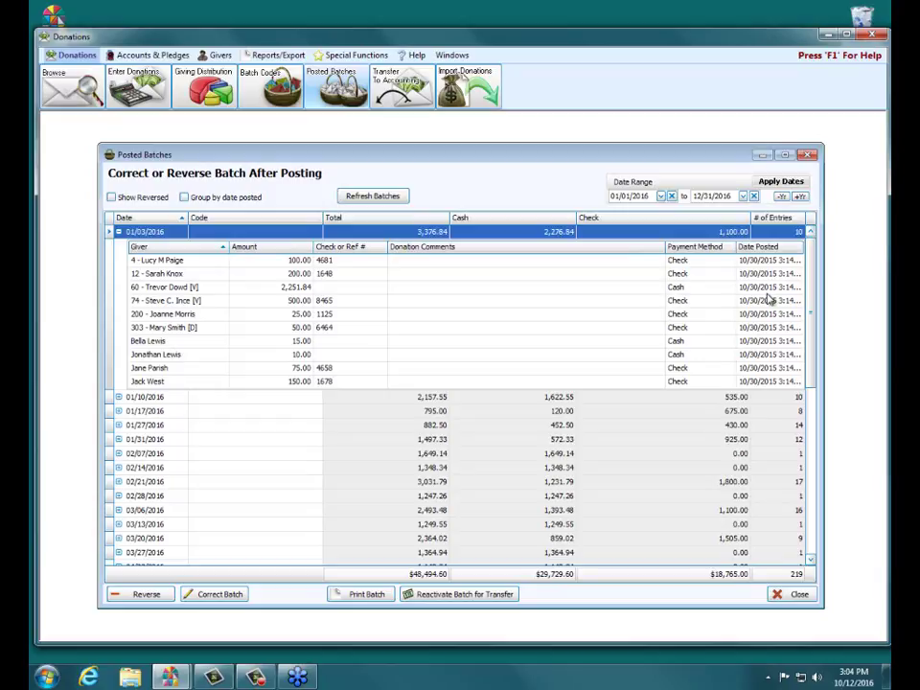
{"action": "left_click", "coordinate": [118, 232]}
{"action": "left_click", "coordinate": [118, 246]}
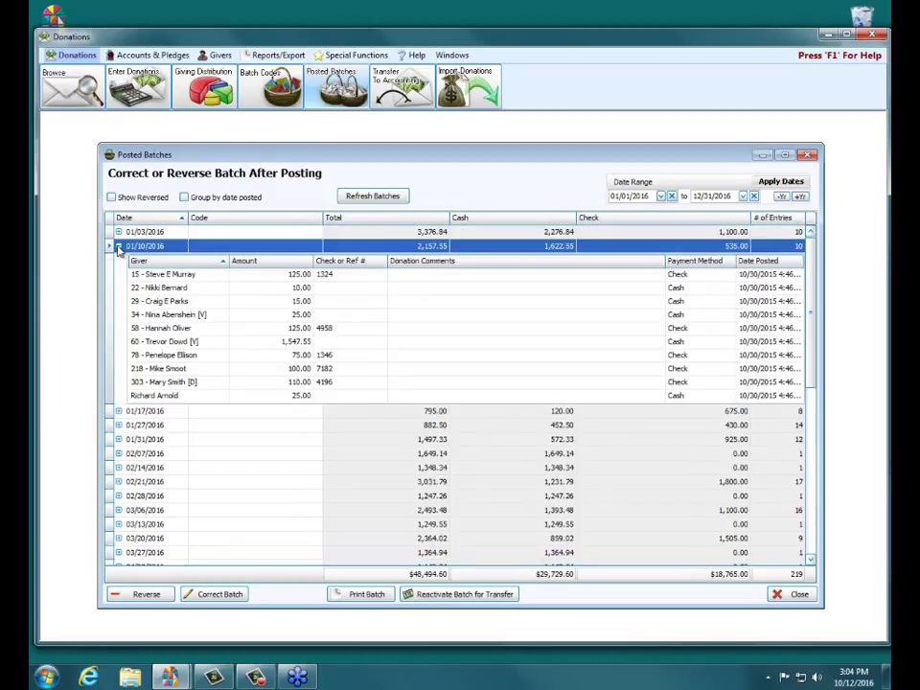
{"action": "left_click", "coordinate": [117, 247]}
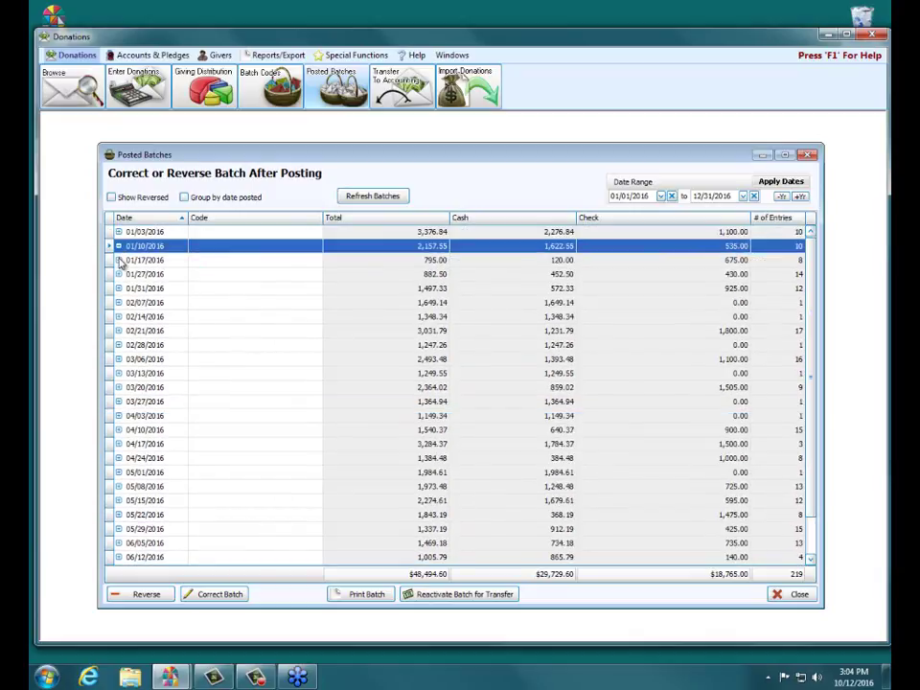
{"action": "left_click", "coordinate": [117, 260]}
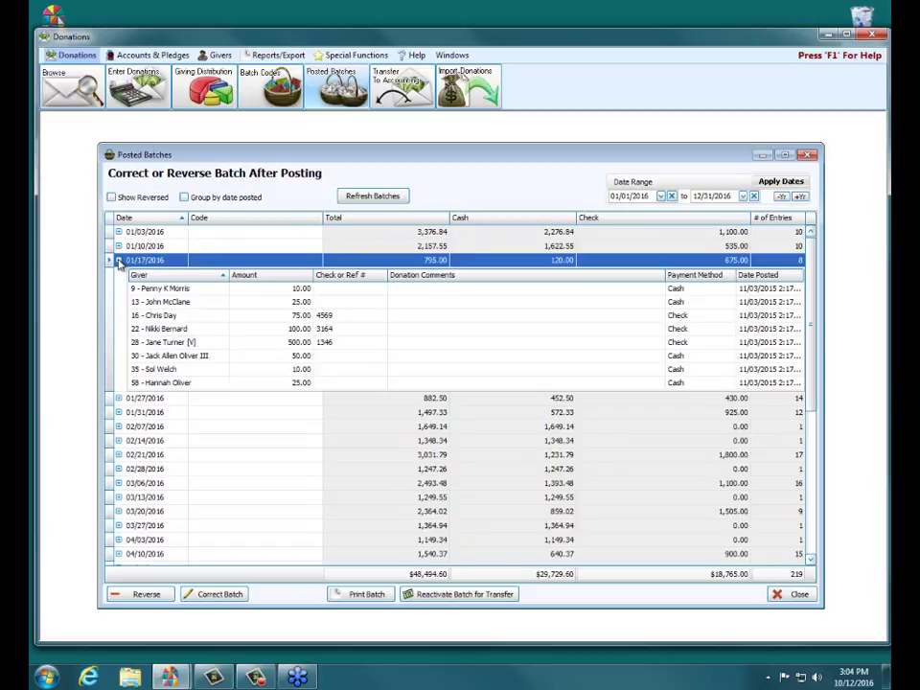
{"action": "left_click", "coordinate": [117, 259]}
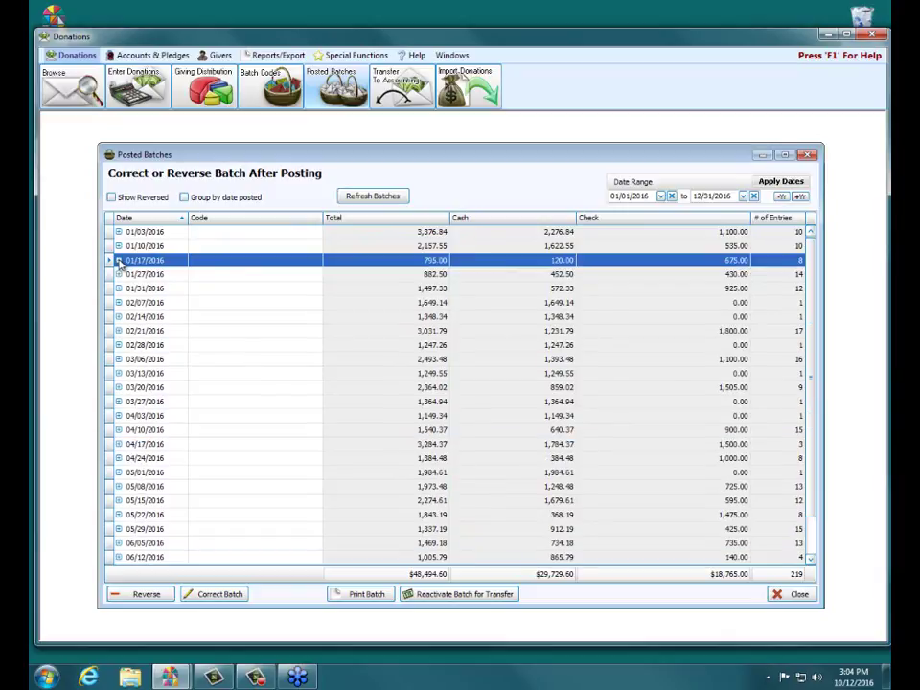
{"action": "left_click", "coordinate": [118, 259]}
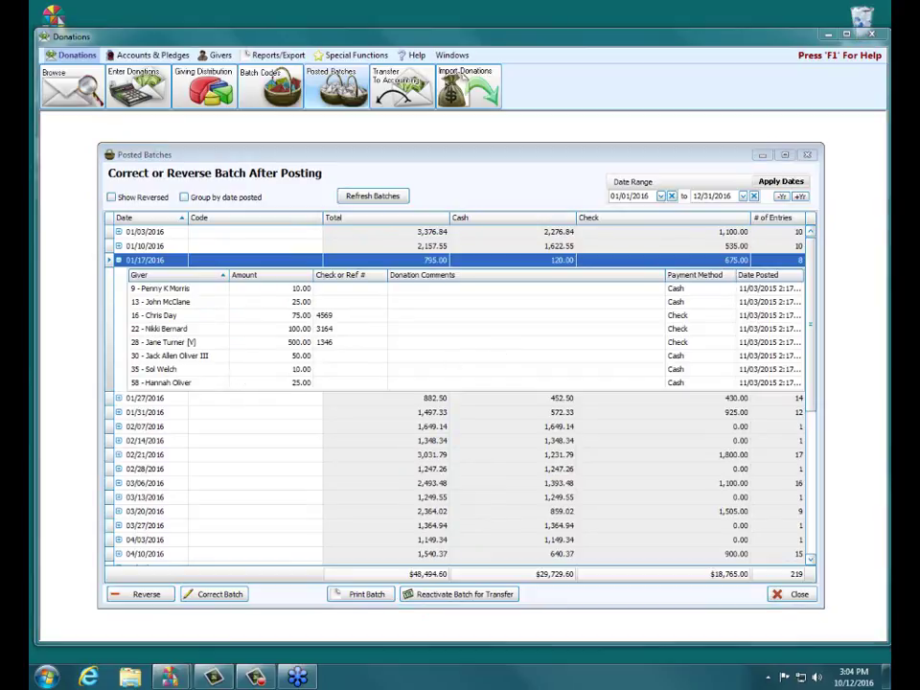
- Generate a print preview of the 01/17/2016 batch report and widen the preview window to fit the full page width
{"action": "left_click", "coordinate": [361, 593]}
{"action": "left_click", "coordinate": [357, 595]}
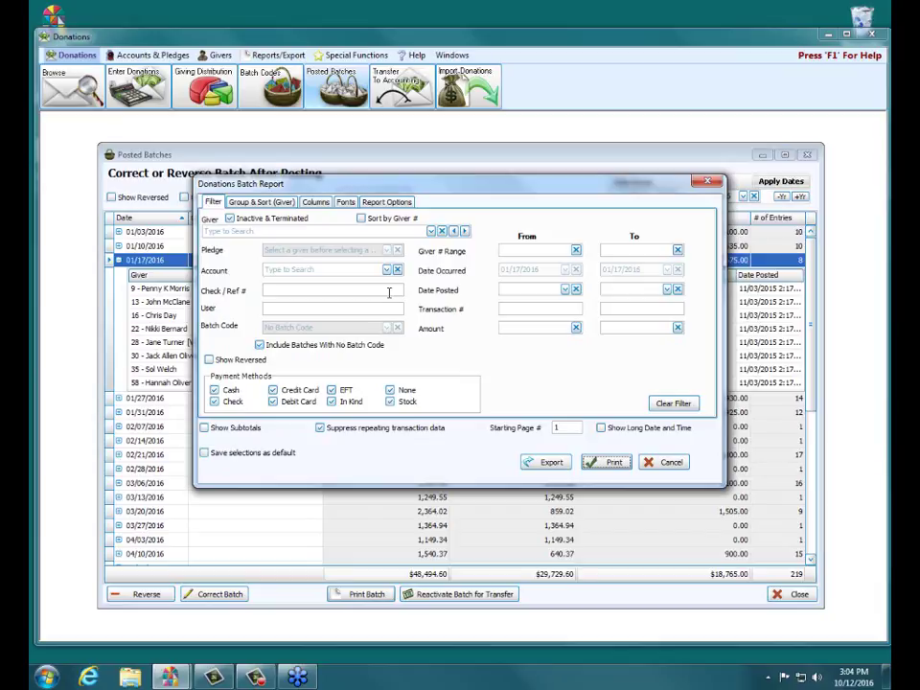
{"action": "left_click", "coordinate": [617, 465]}
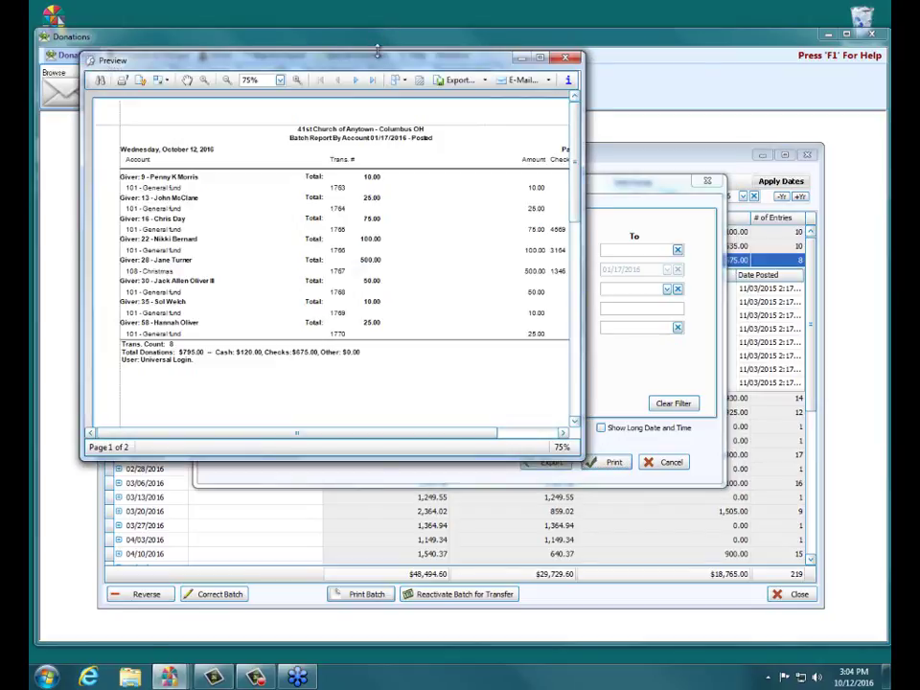
{"action": "left_click_drag", "start_coordinate": [378, 50], "coordinate": [385, 102]}
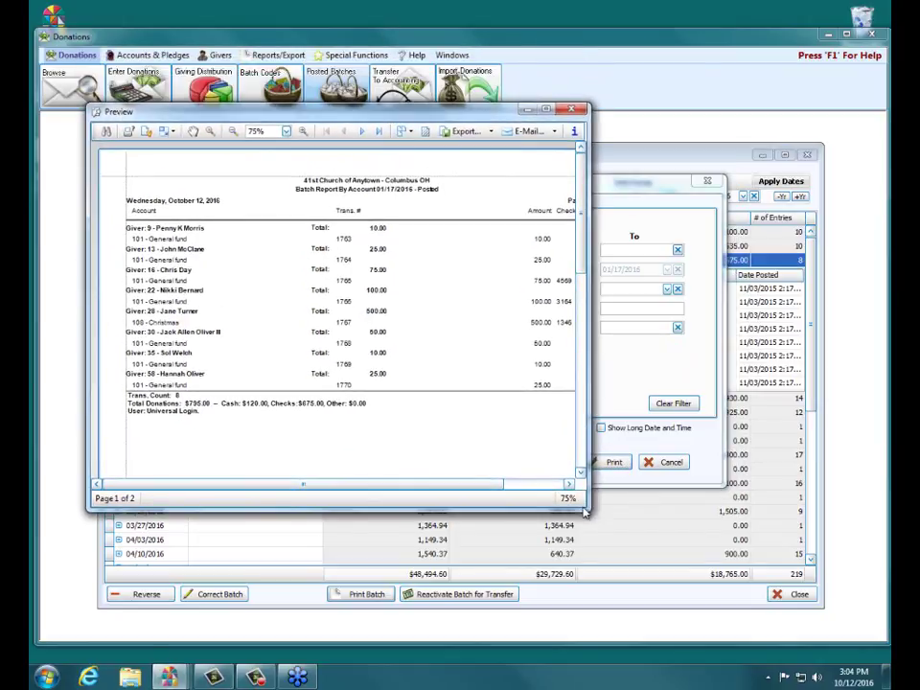
{"action": "left_click_drag", "start_coordinate": [586, 511], "coordinate": [815, 510]}
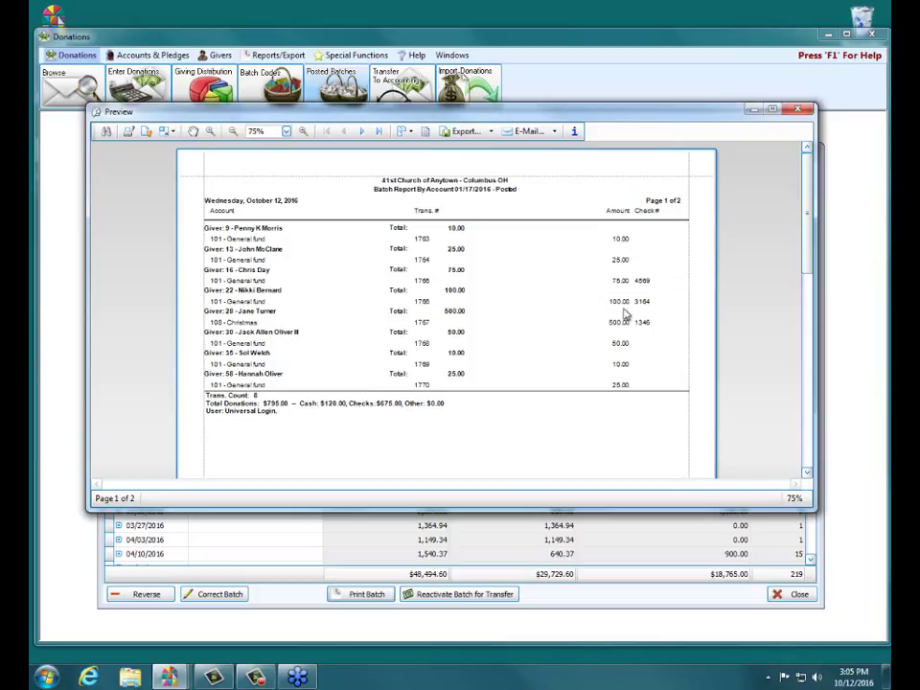
- Close the report preview and replace the Donation Comments column with Line Item Comments in the batch report's visible columns
{"action": "left_click", "coordinate": [806, 111]}
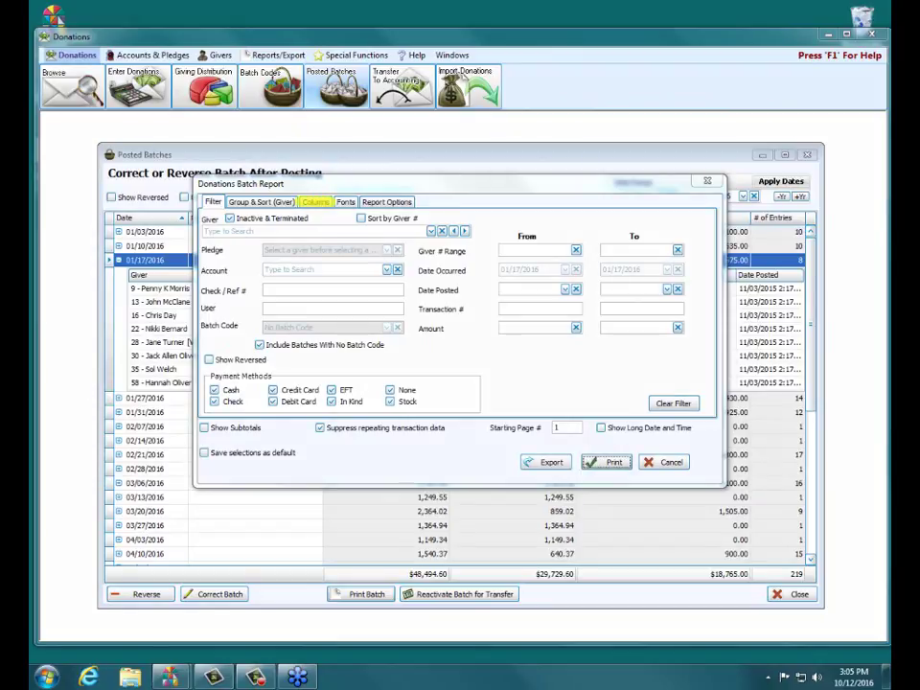
{"action": "left_click", "coordinate": [315, 201]}
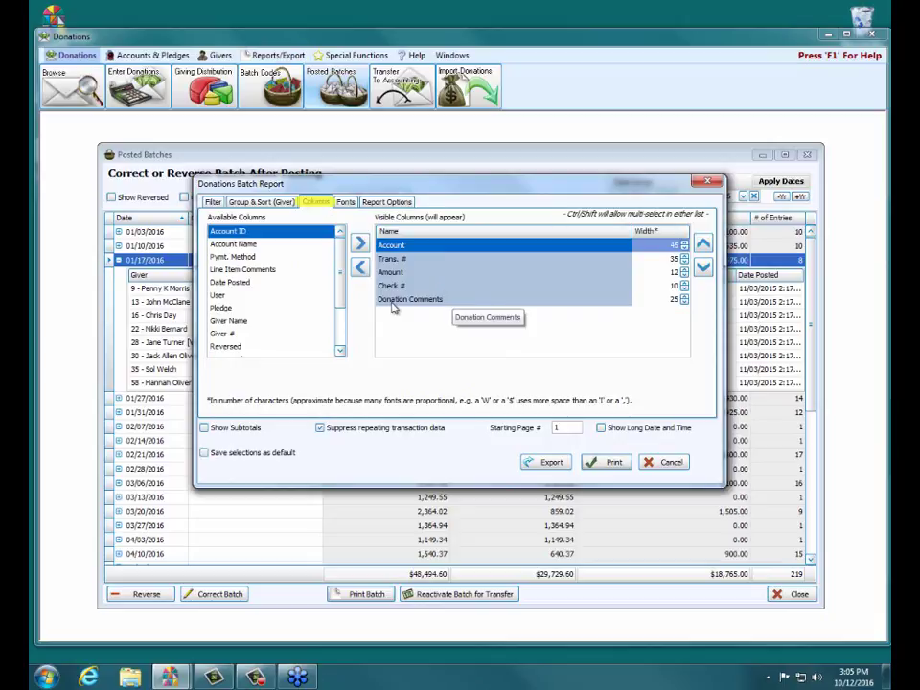
{"action": "left_click", "coordinate": [454, 299]}
{"action": "left_click", "coordinate": [359, 266]}
{"action": "left_click", "coordinate": [245, 282]}
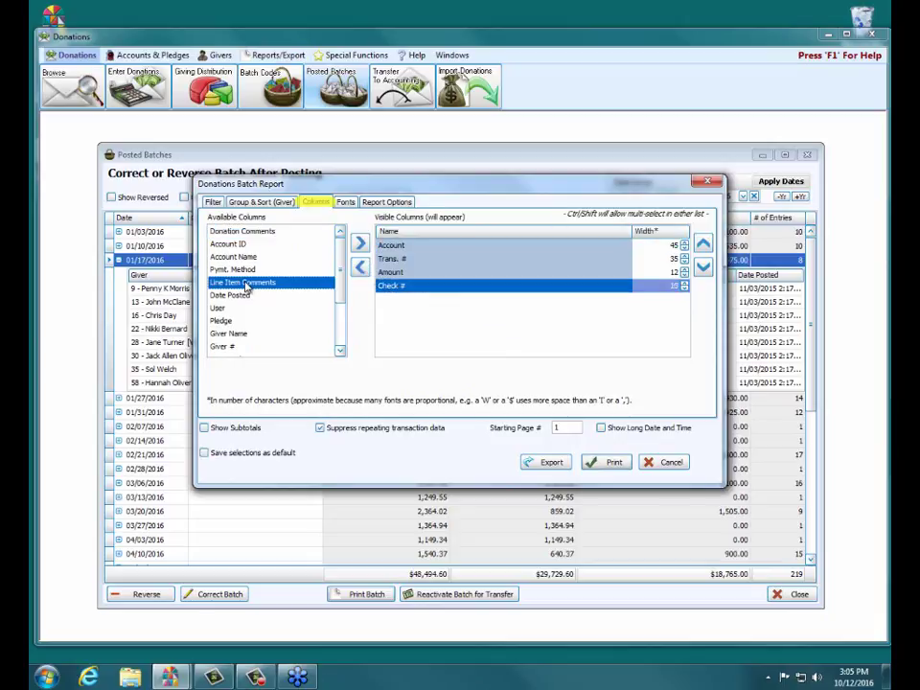
{"action": "left_click", "coordinate": [359, 243]}
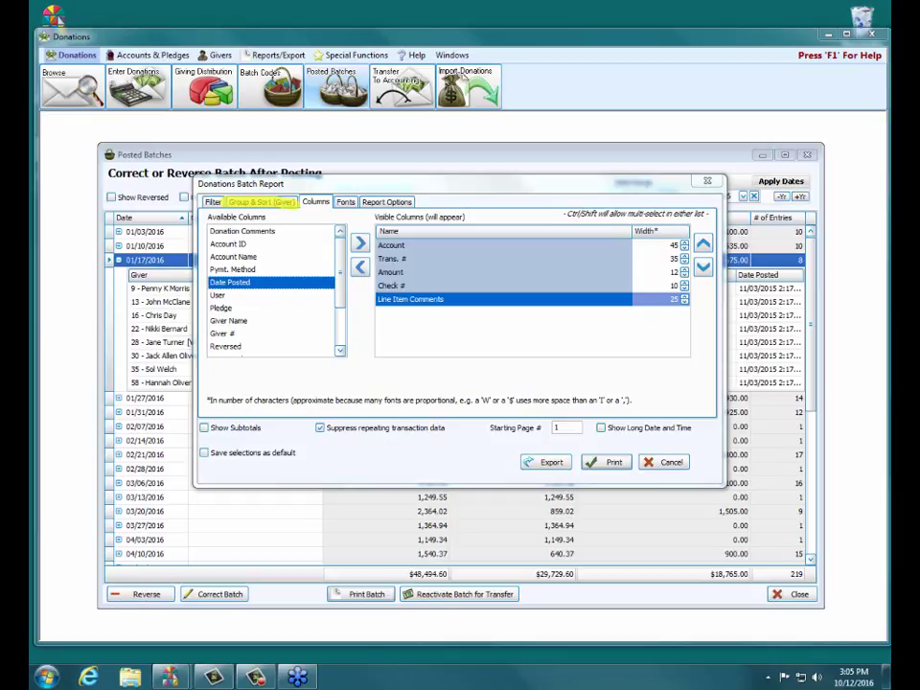
- Preview the 01/17/2016 batch report grouped by giver with totals only, and close the preview
{"action": "left_click", "coordinate": [260, 202]}
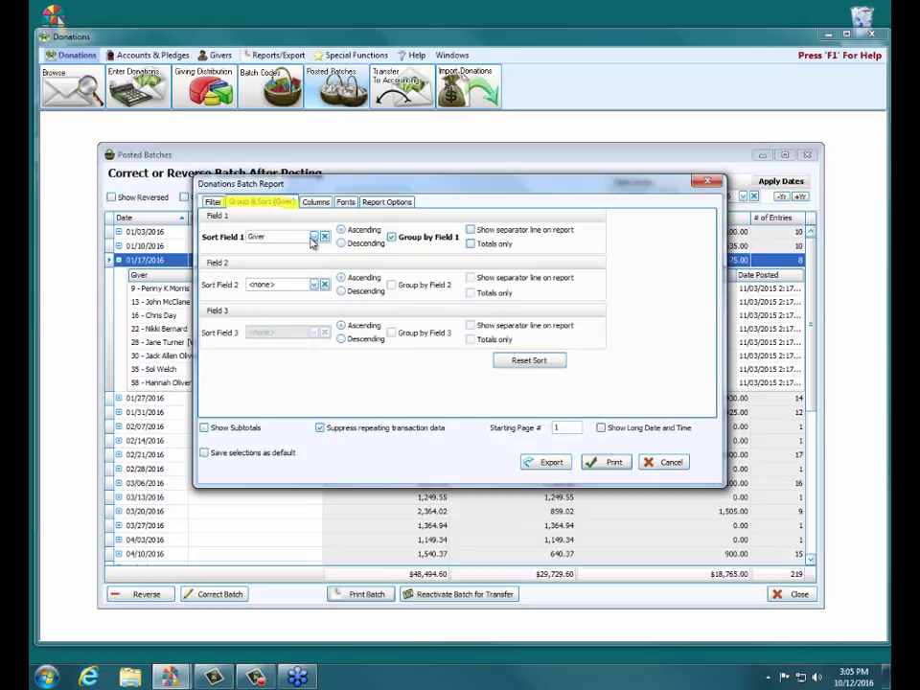
{"action": "left_click", "coordinate": [497, 245]}
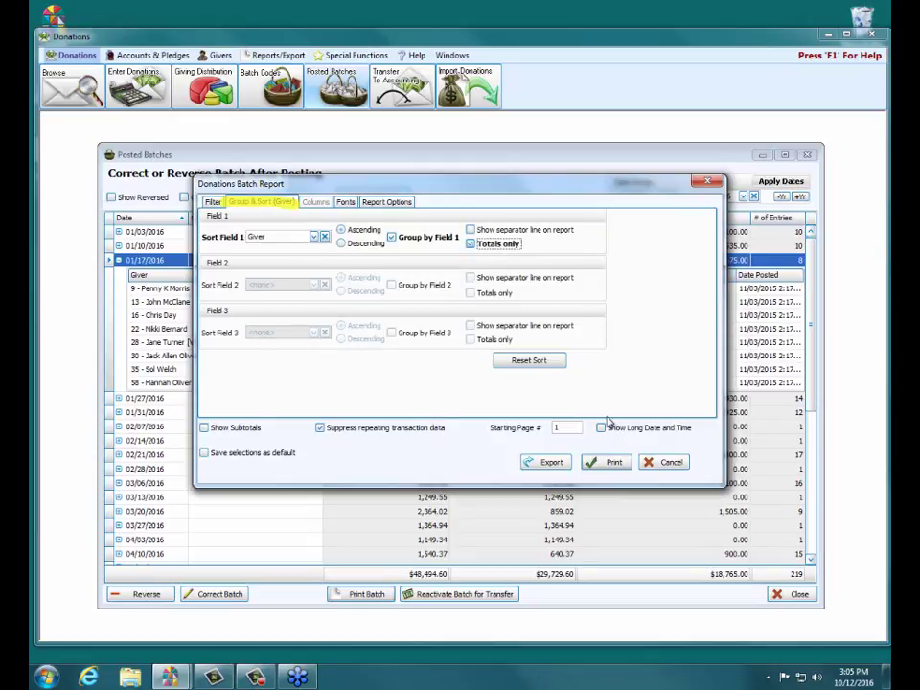
{"action": "left_click", "coordinate": [613, 463]}
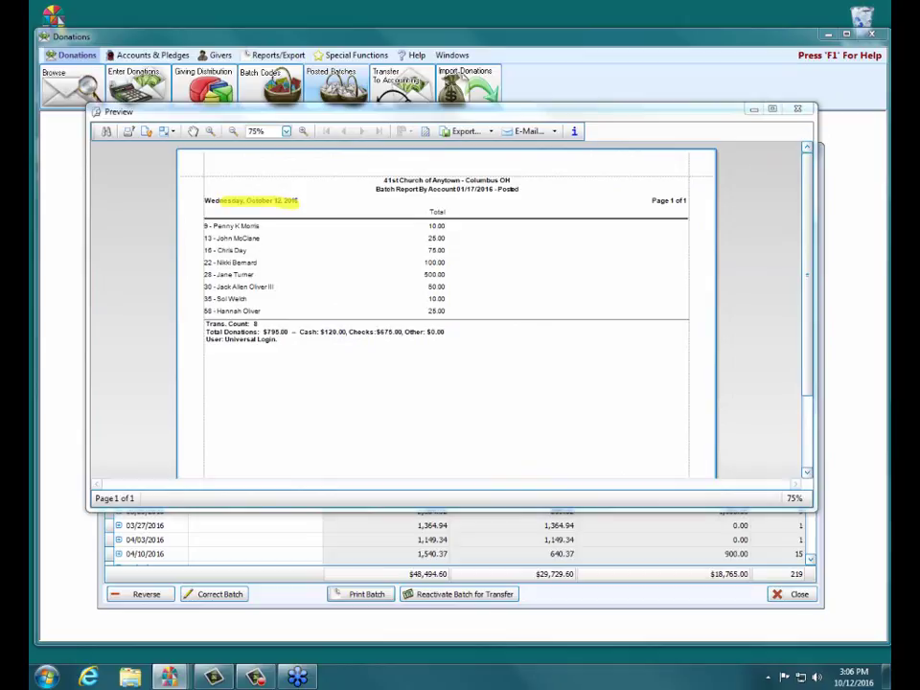
{"action": "left_click", "coordinate": [797, 110]}
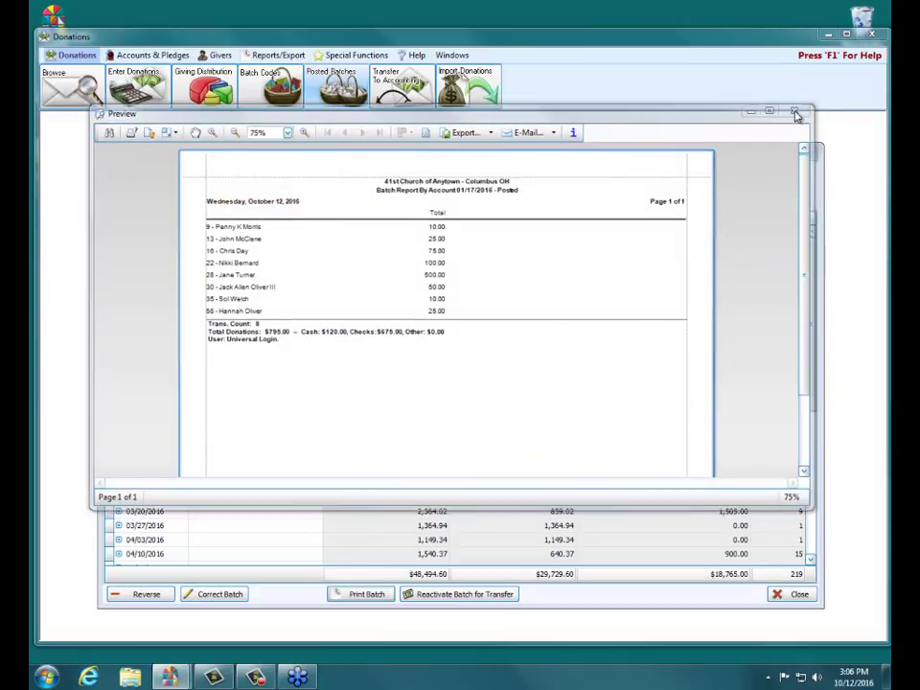
- Preview the batch report's totals with Account as the first sort field, then turn off totals only and close the report setup
{"action": "left_click", "coordinate": [316, 235]}
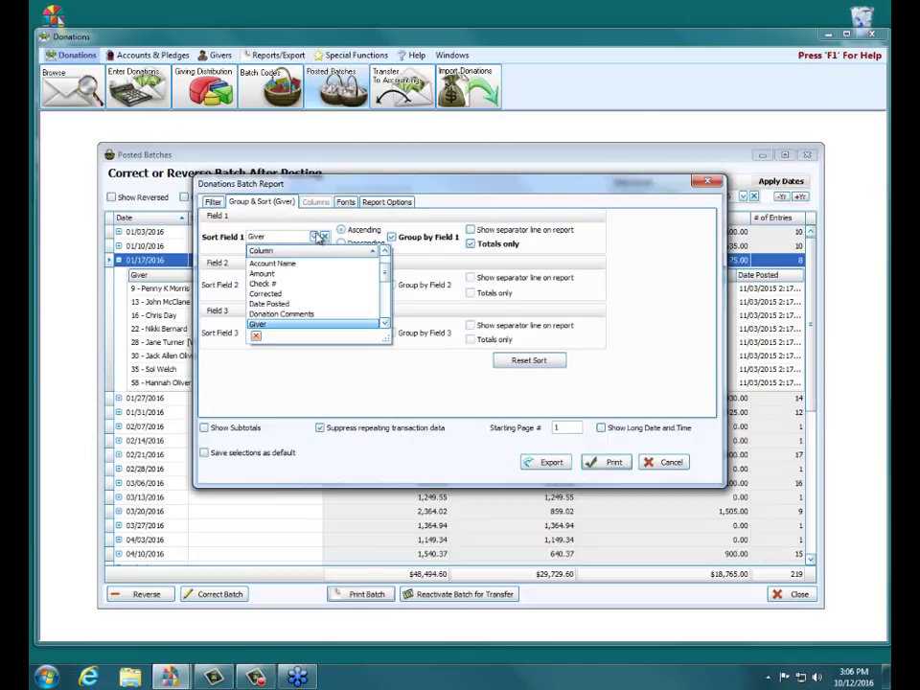
{"action": "left_click", "coordinate": [384, 253]}
{"action": "left_click", "coordinate": [384, 252]}
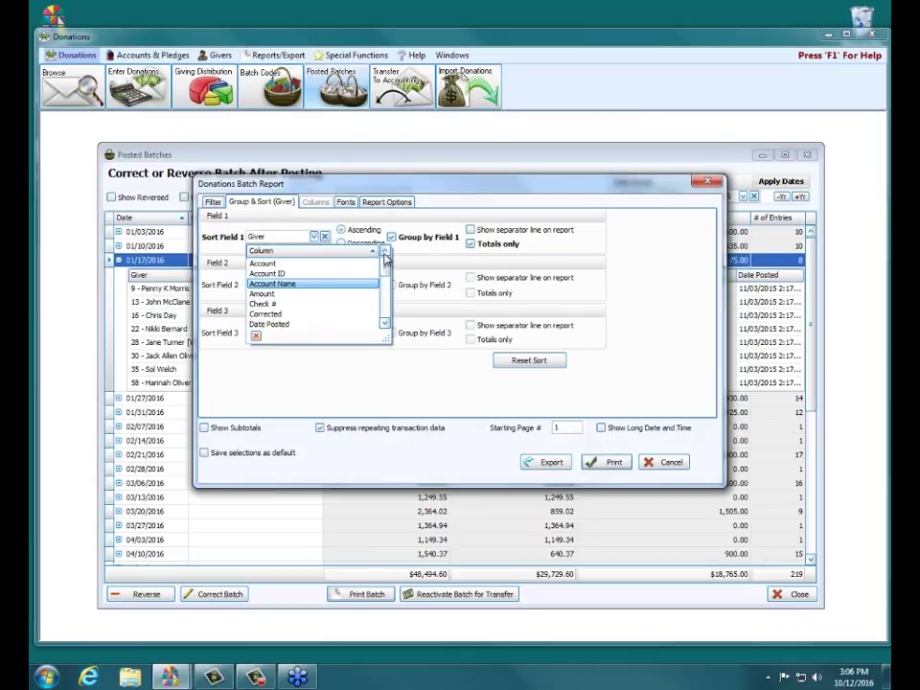
{"action": "left_click", "coordinate": [297, 262]}
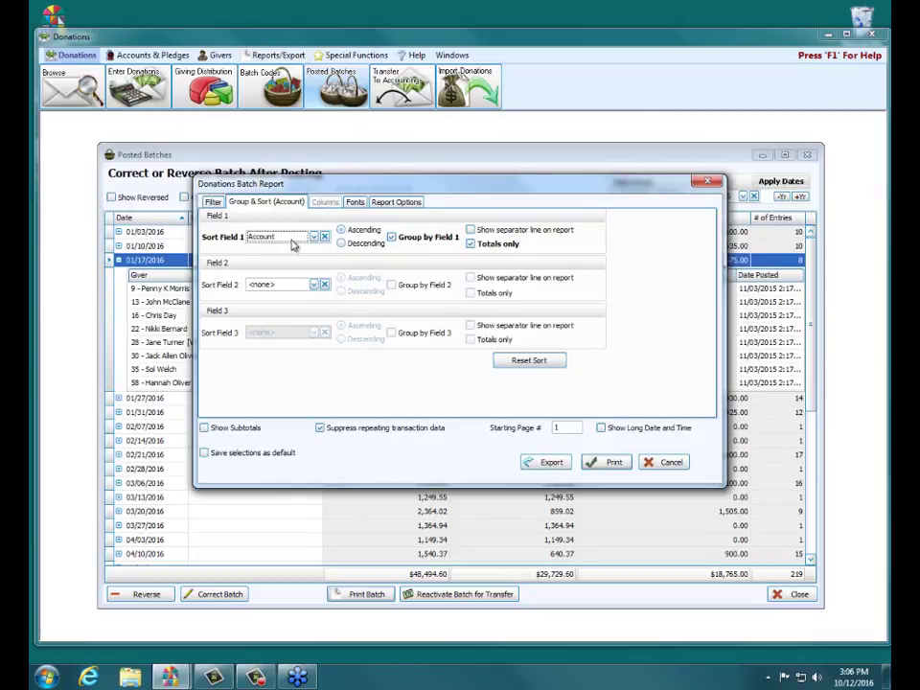
{"action": "left_click", "coordinate": [612, 462]}
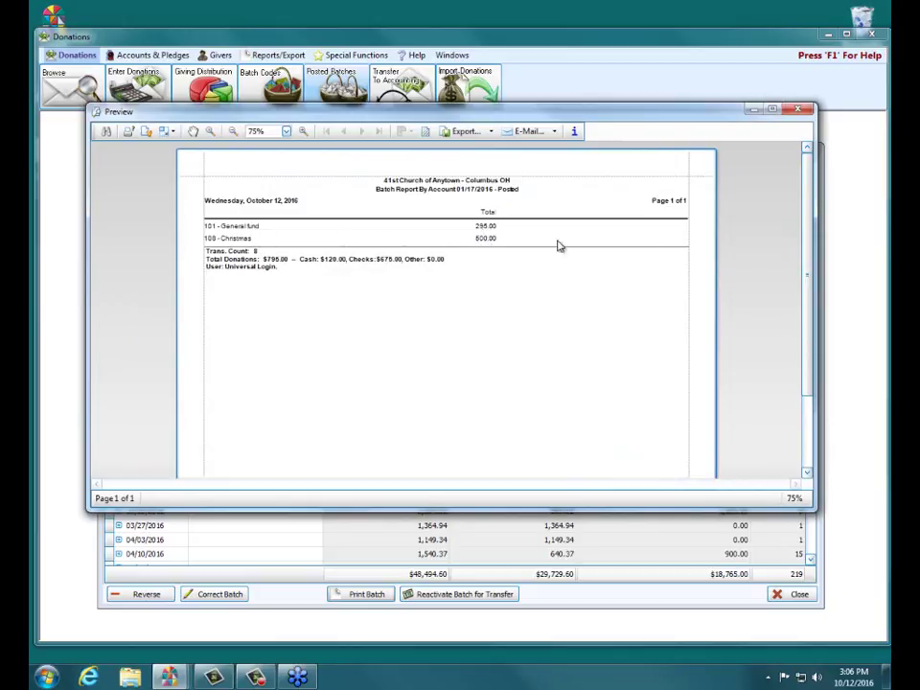
{"action": "left_click", "coordinate": [809, 112]}
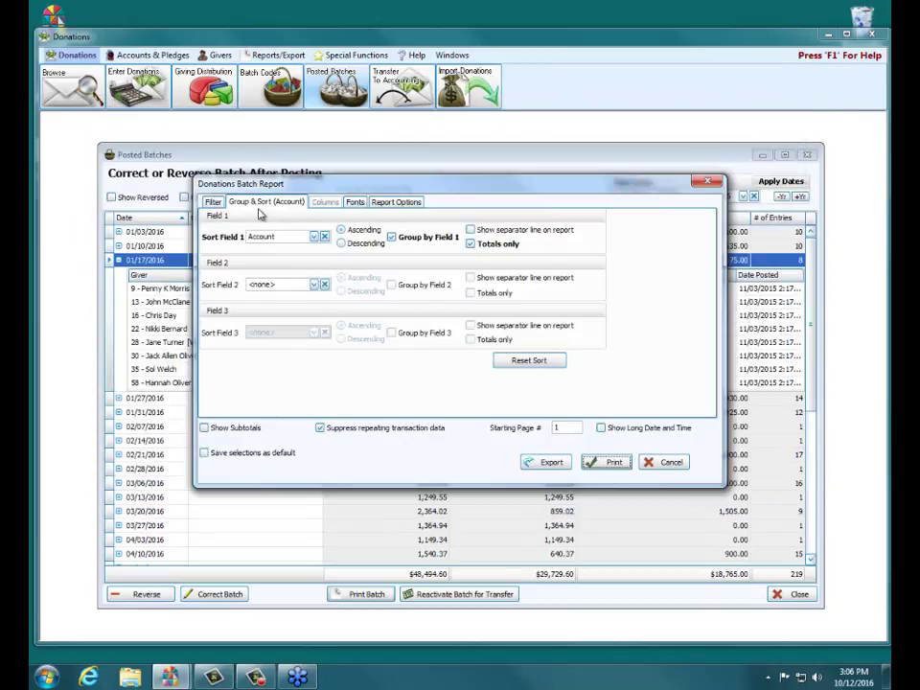
{"action": "left_click", "coordinate": [488, 243]}
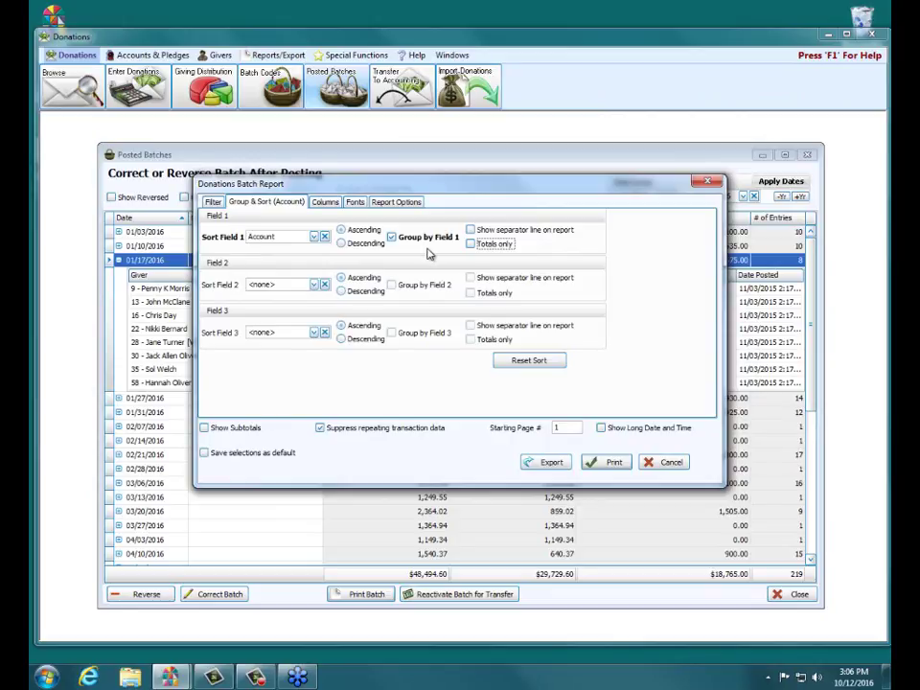
{"action": "left_click", "coordinate": [708, 182]}
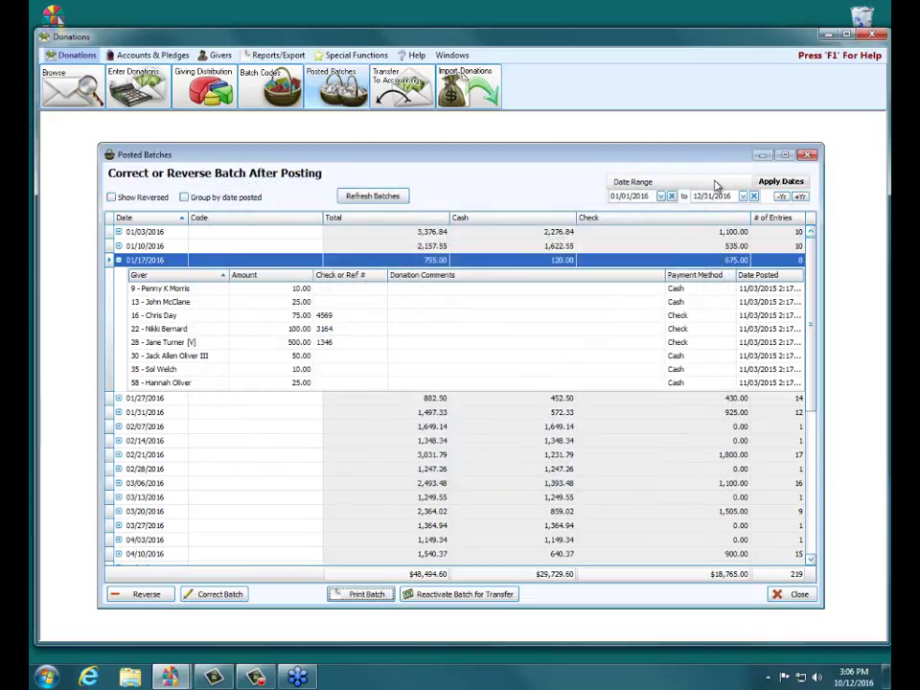
- Reverse the entire 01/17/2016 batch using the recommended original occurrence date, without transferring it, and confirm the permanent reversal
{"action": "left_click", "coordinate": [200, 292]}
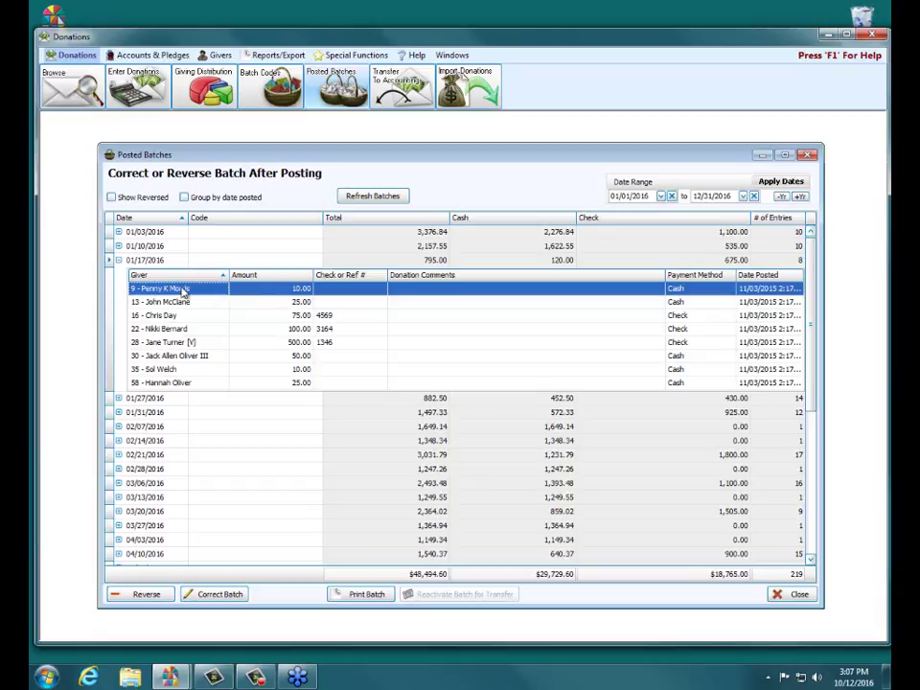
{"action": "left_click", "coordinate": [128, 260]}
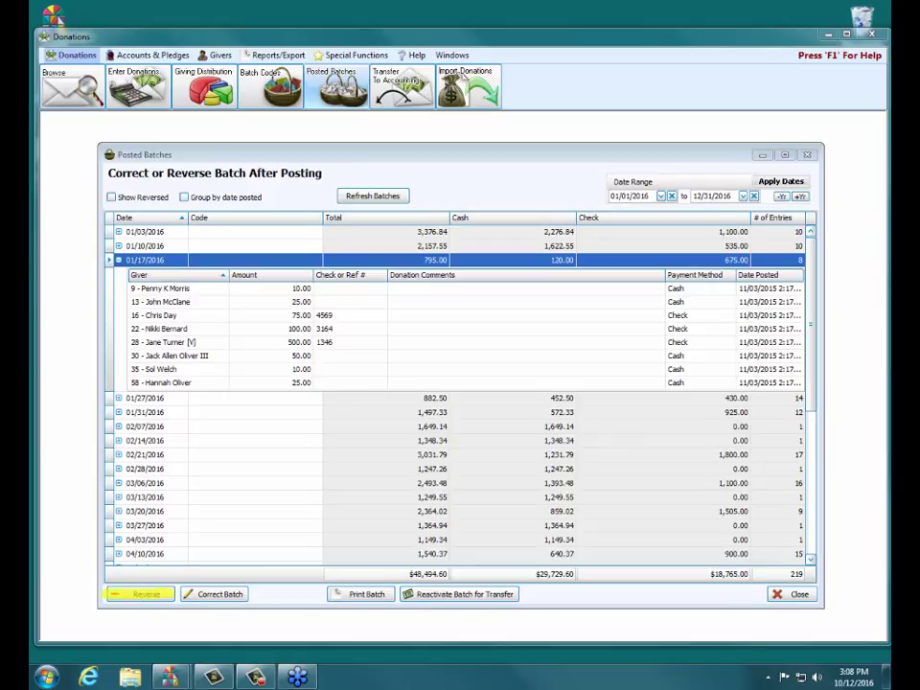
{"action": "left_click", "coordinate": [135, 597]}
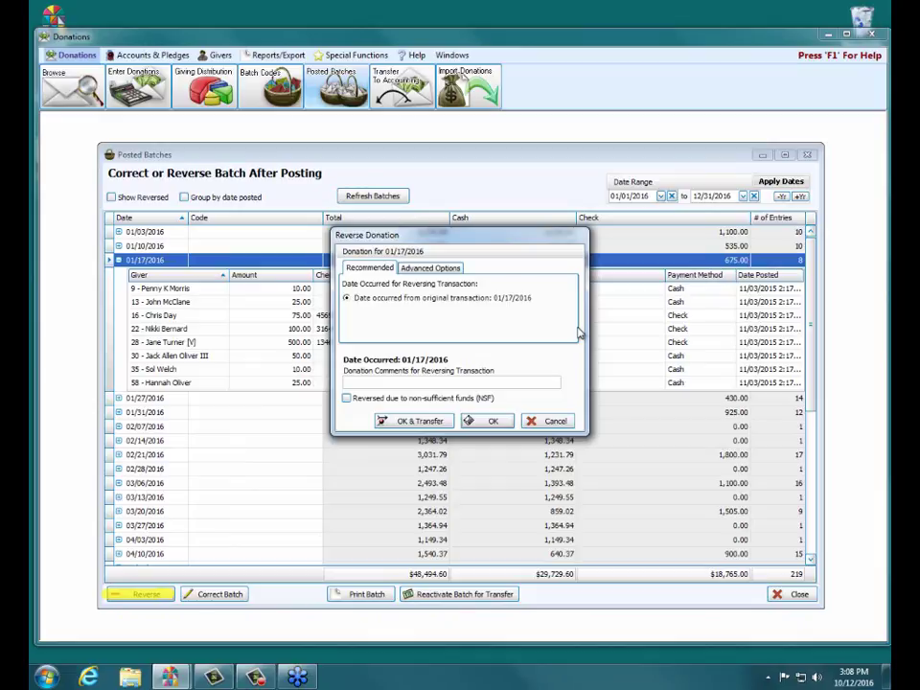
{"action": "left_click", "coordinate": [411, 270]}
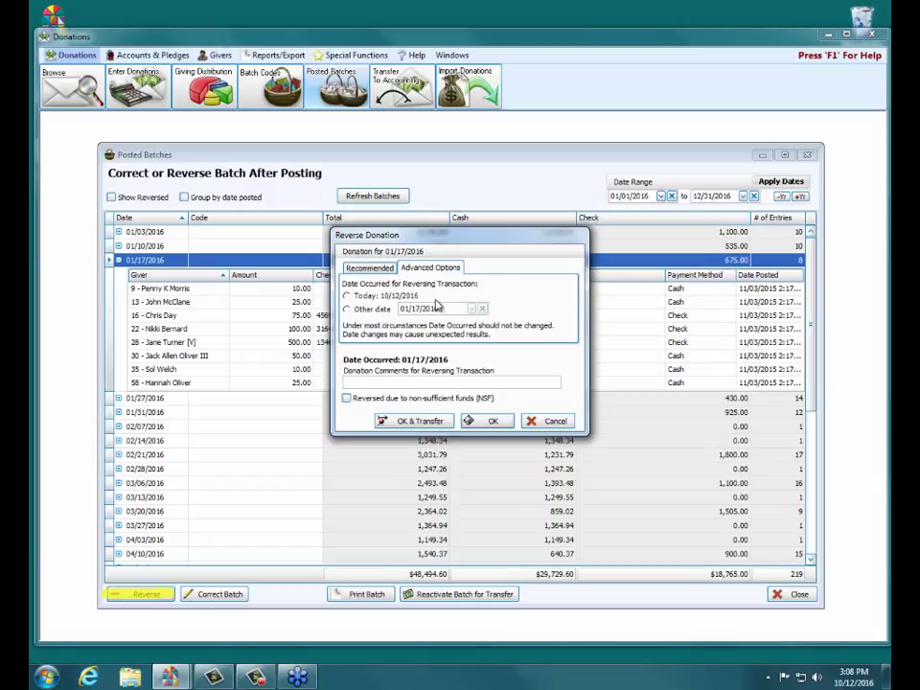
{"action": "left_click", "coordinate": [380, 271]}
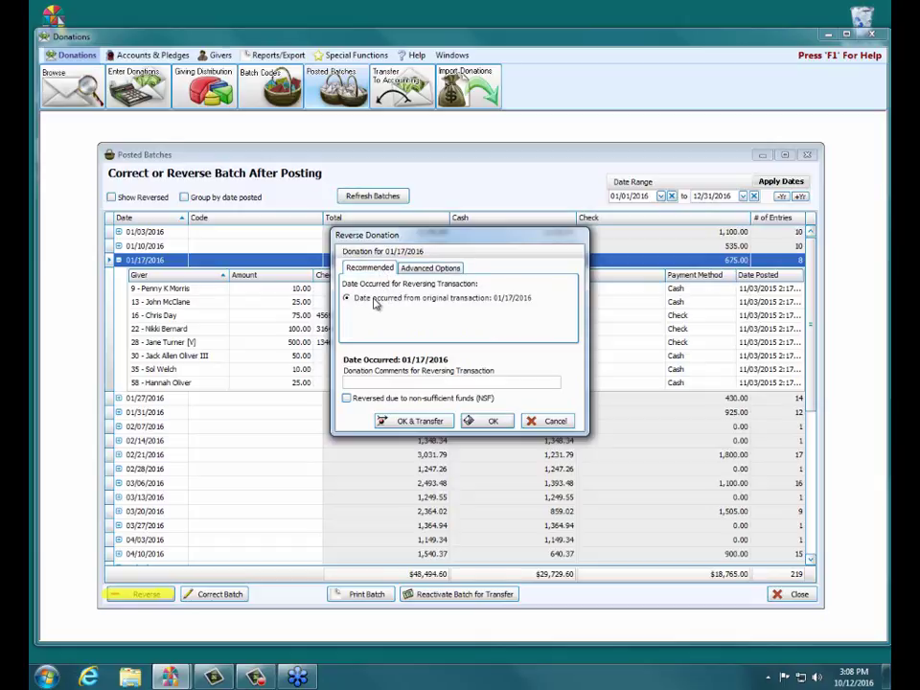
{"action": "left_click", "coordinate": [390, 383]}
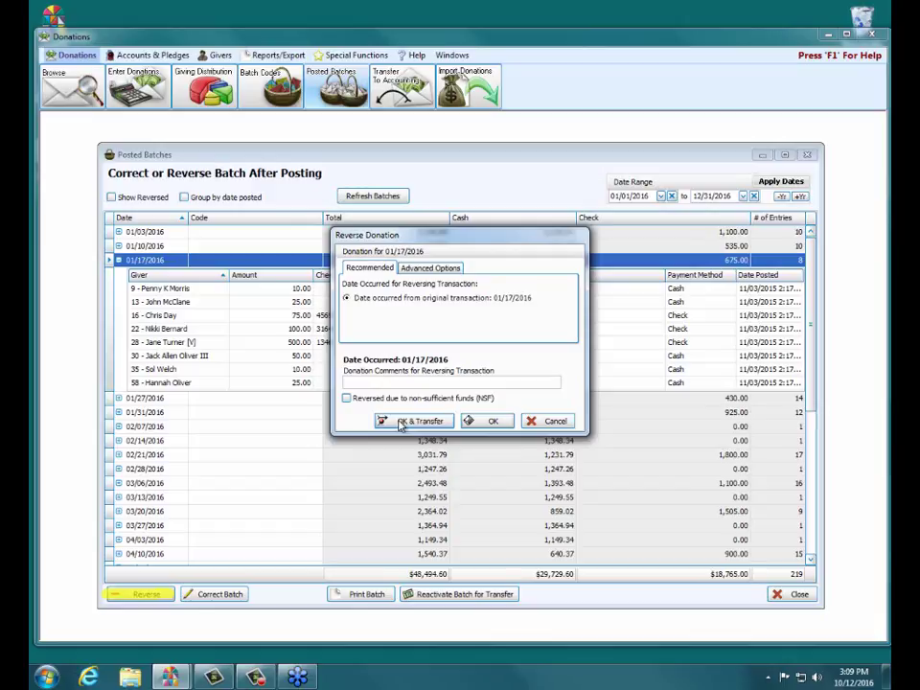
{"action": "left_click", "coordinate": [479, 422]}
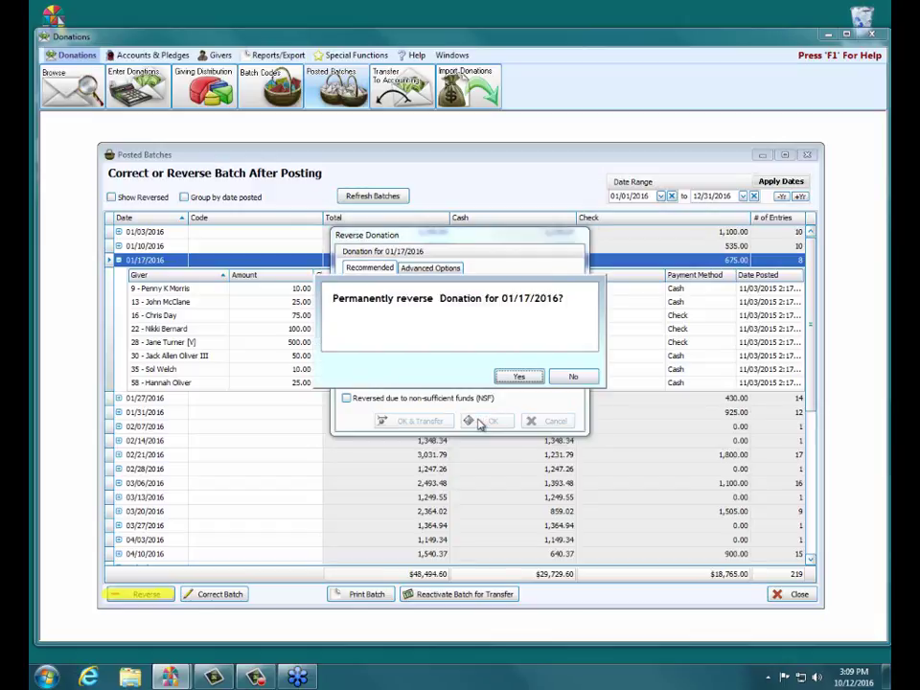
{"action": "left_click", "coordinate": [519, 377]}
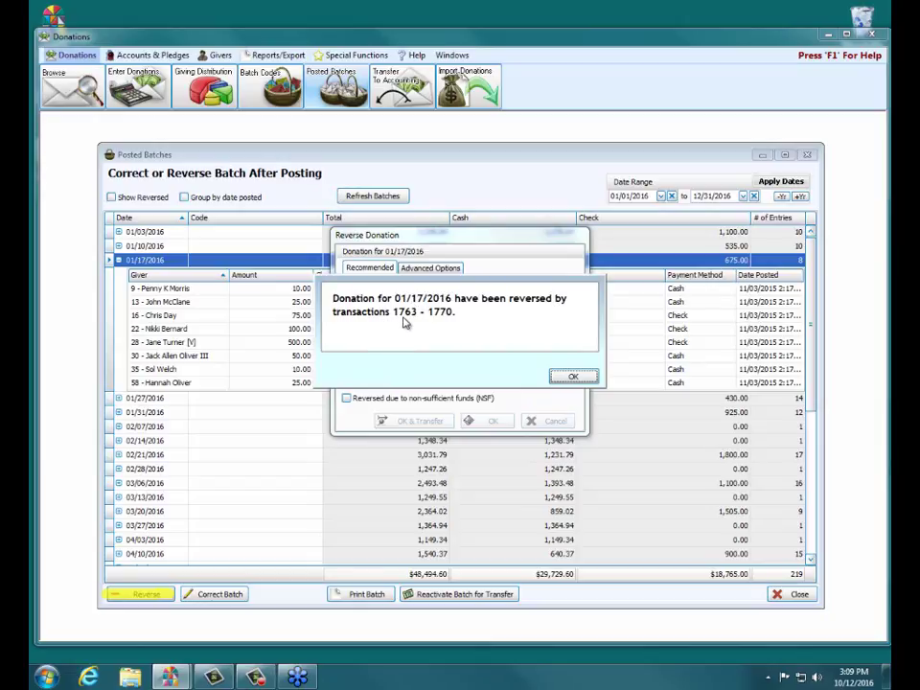
{"action": "left_click", "coordinate": [569, 375]}
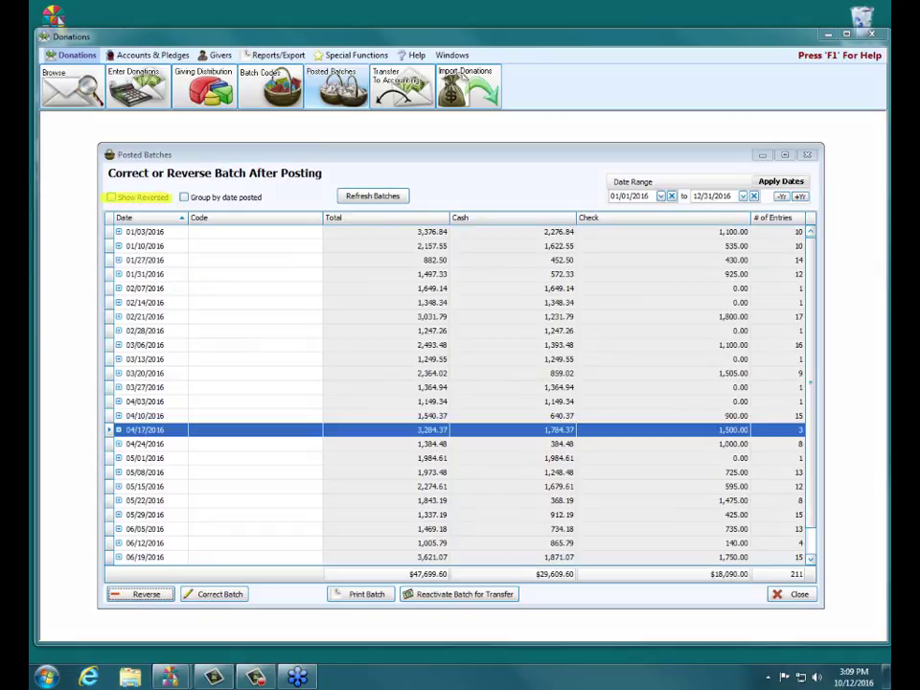
- Show reversed batches to check the 01/17/2016 batch and its available actions, then hide reversed batches again
{"action": "left_click", "coordinate": [112, 197]}
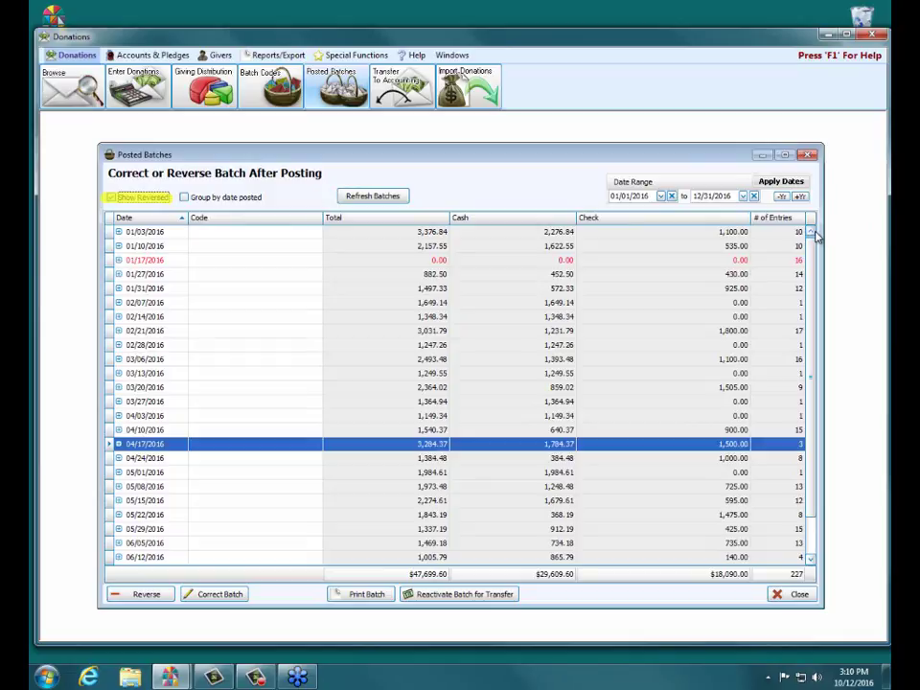
{"action": "left_click", "coordinate": [158, 261]}
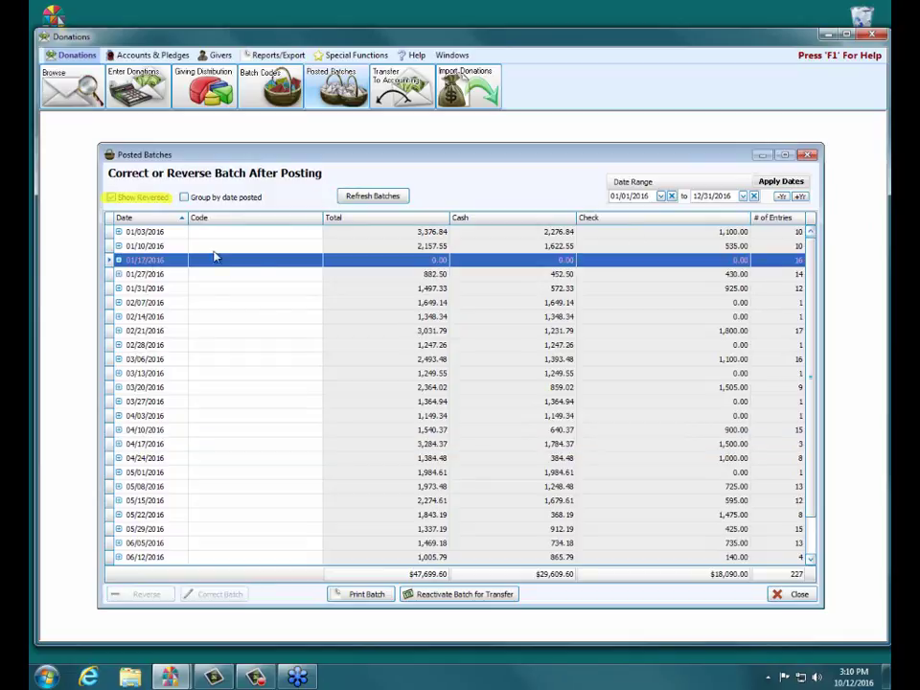
{"action": "left_click", "coordinate": [187, 273]}
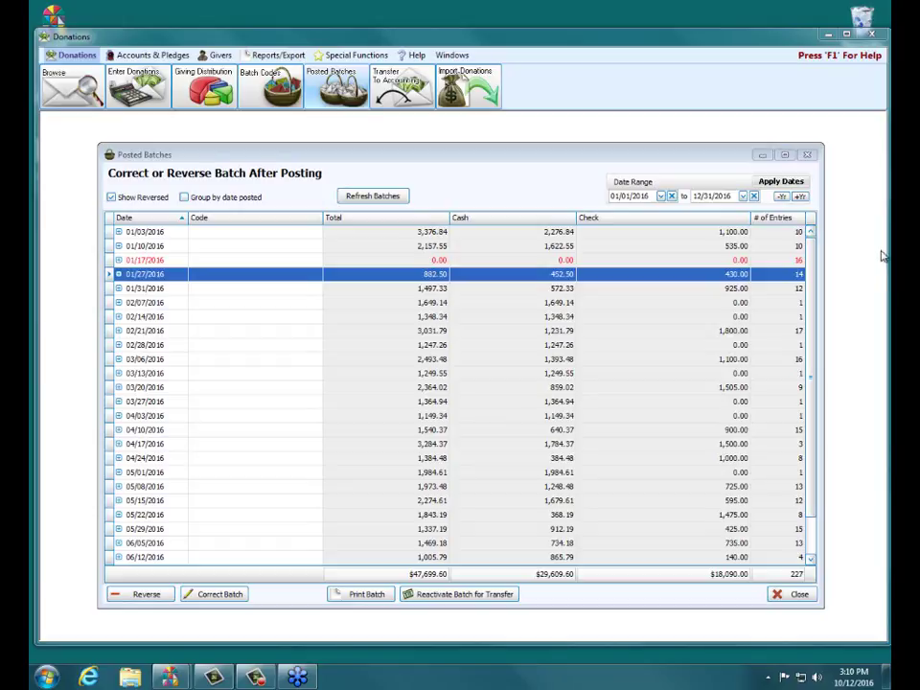
{"action": "left_click", "coordinate": [135, 199]}
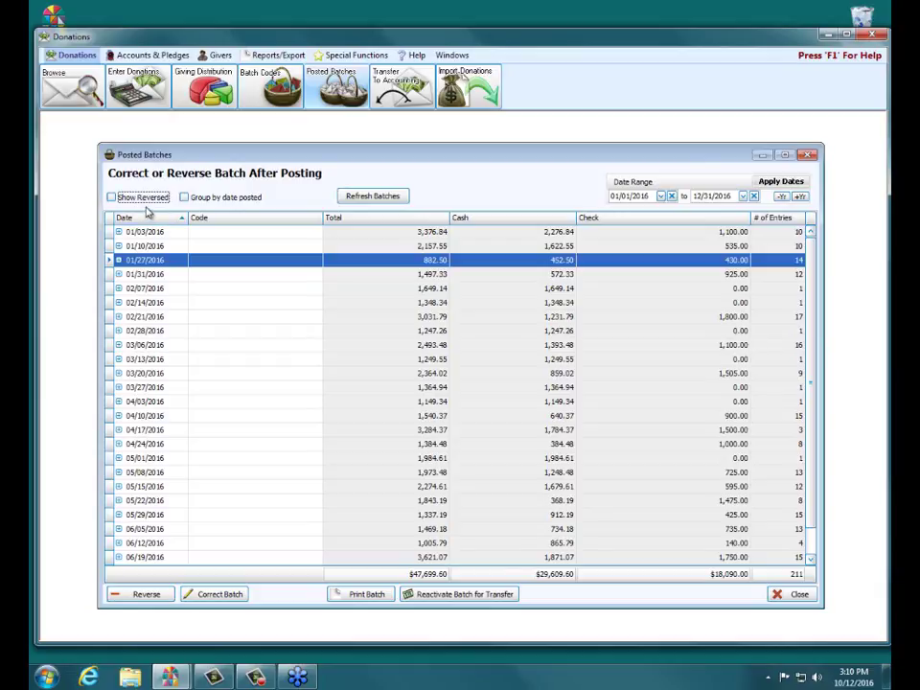
- Correct the 01/27/2016 batch, setting its date occurred to 01/26/2016 and its batch code to LATE - 10:30 Service, without transferring it
{"action": "left_click", "coordinate": [162, 262]}
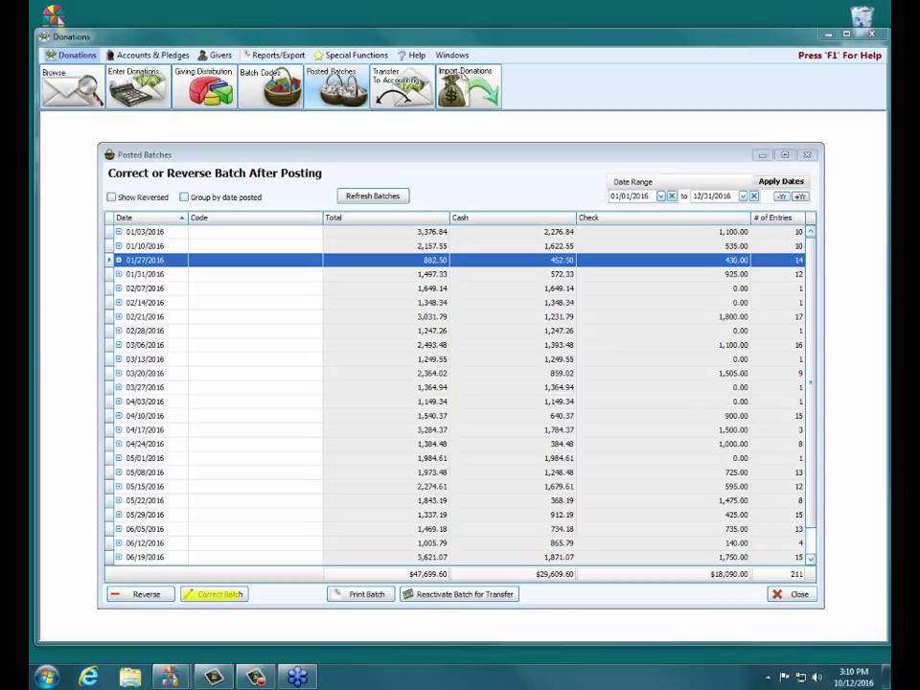
{"action": "left_click", "coordinate": [219, 592]}
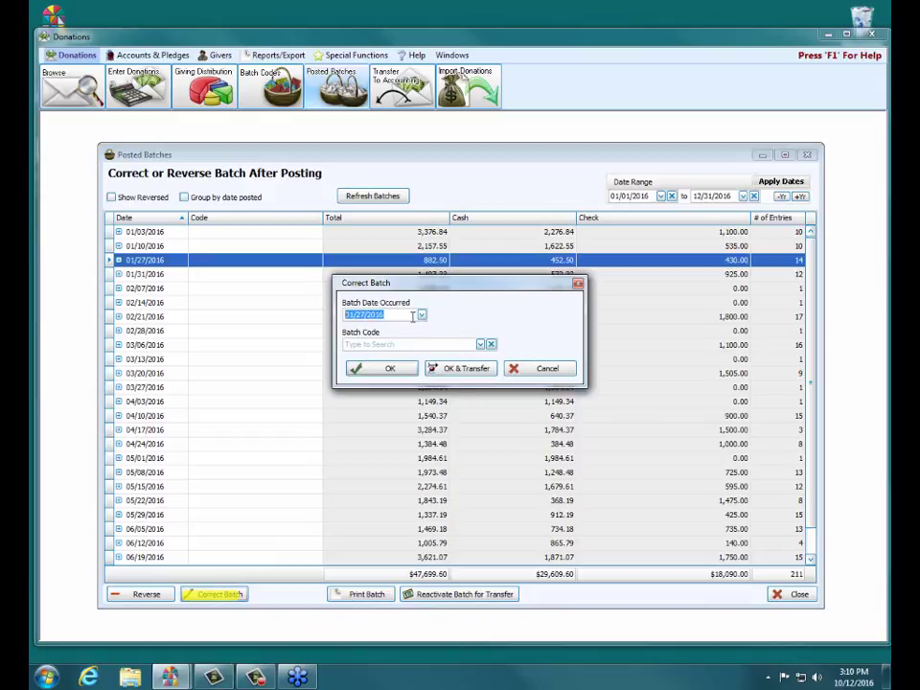
{"action": "type", "text": "01/26"}
{"action": "left_click", "coordinate": [422, 314]}
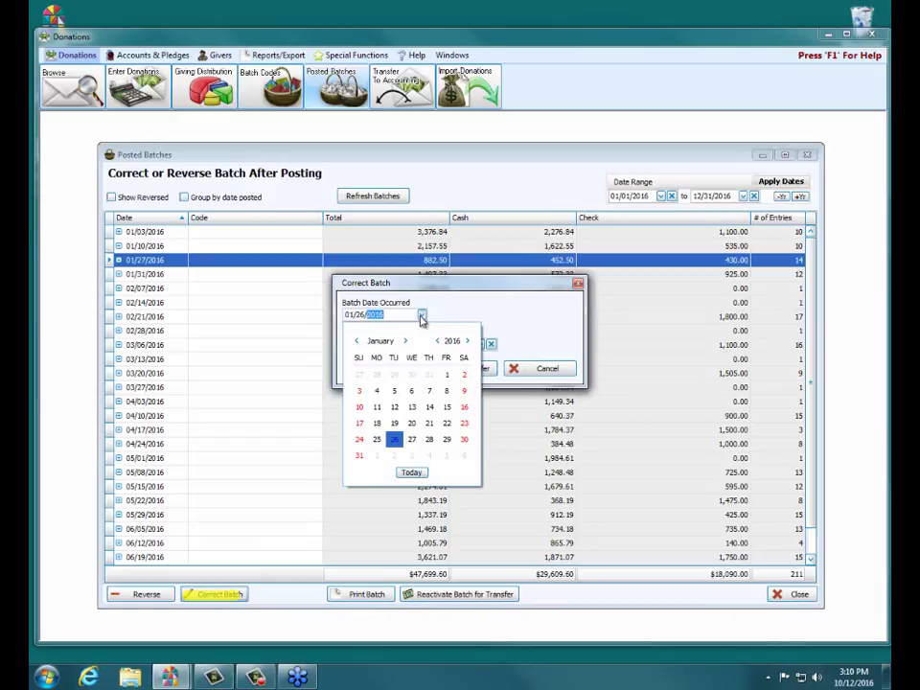
{"action": "left_click", "coordinate": [396, 438]}
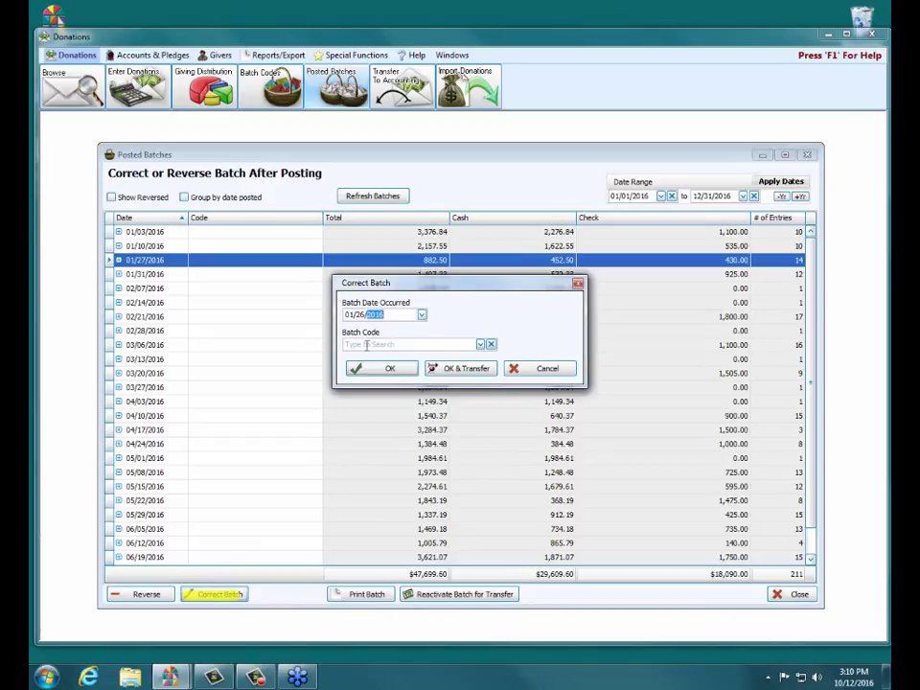
{"action": "left_click", "coordinate": [480, 343]}
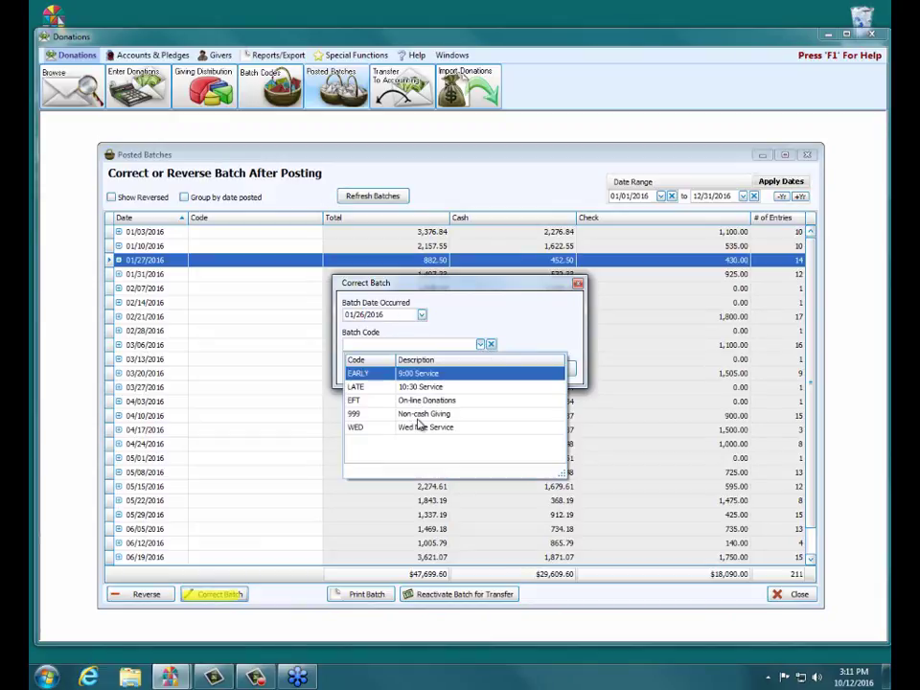
{"action": "left_click", "coordinate": [427, 387]}
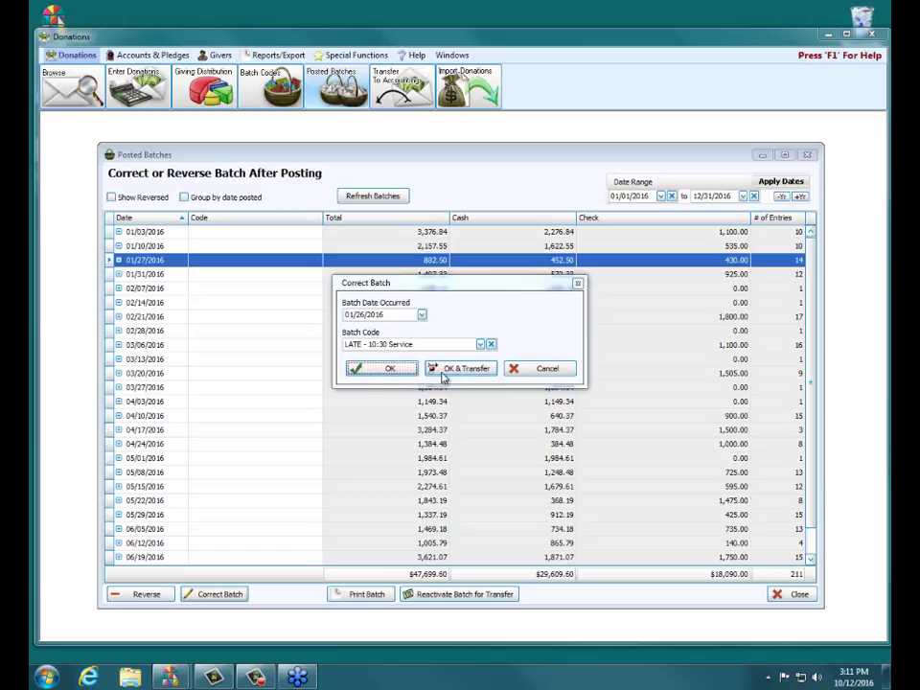
{"action": "left_click", "coordinate": [374, 373]}
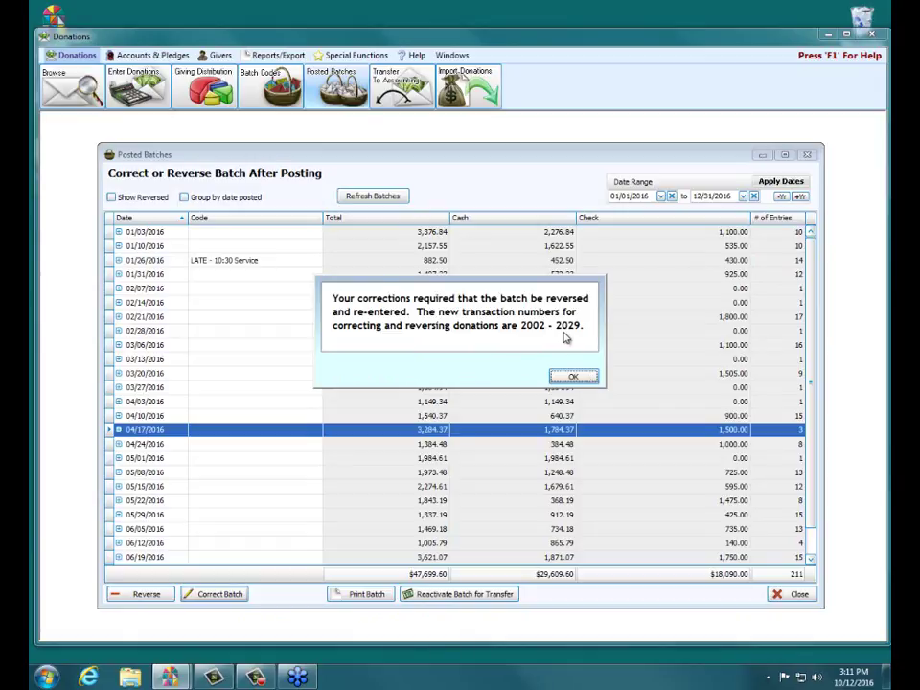
- Acknowledge the batch correction notice and select the corrected 01/26/2016 LATE - 10:30 Service batch
{"action": "left_click", "coordinate": [579, 376]}
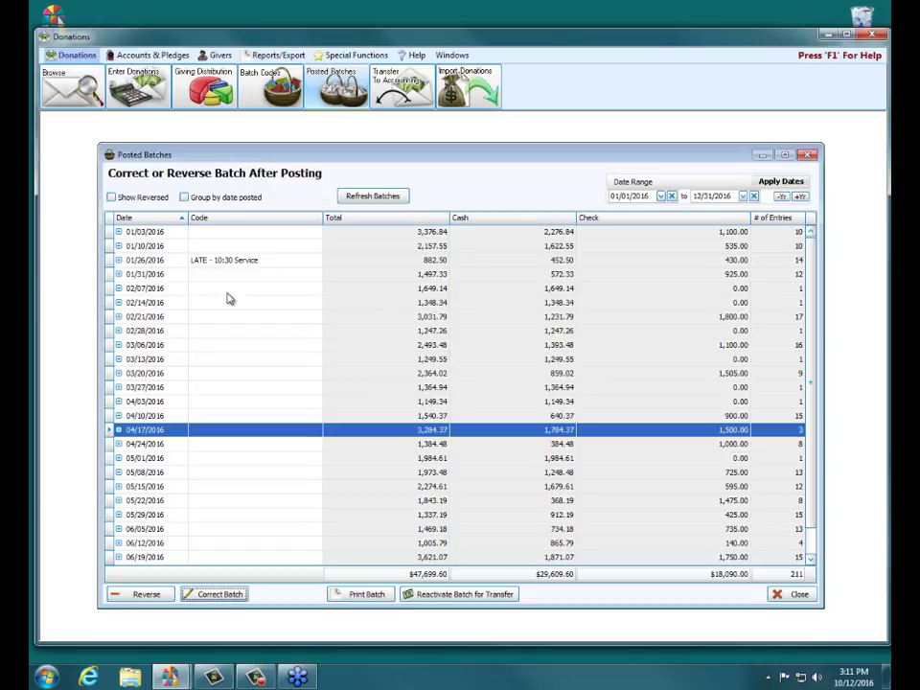
{"action": "left_click", "coordinate": [195, 261]}
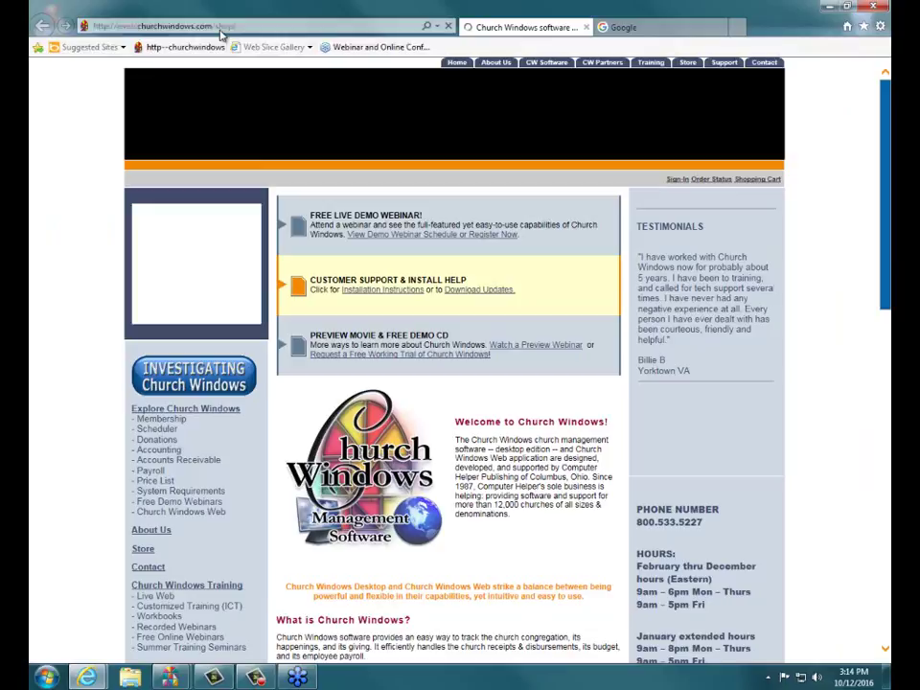
{"action": "left_click", "coordinate": [222, 27]}
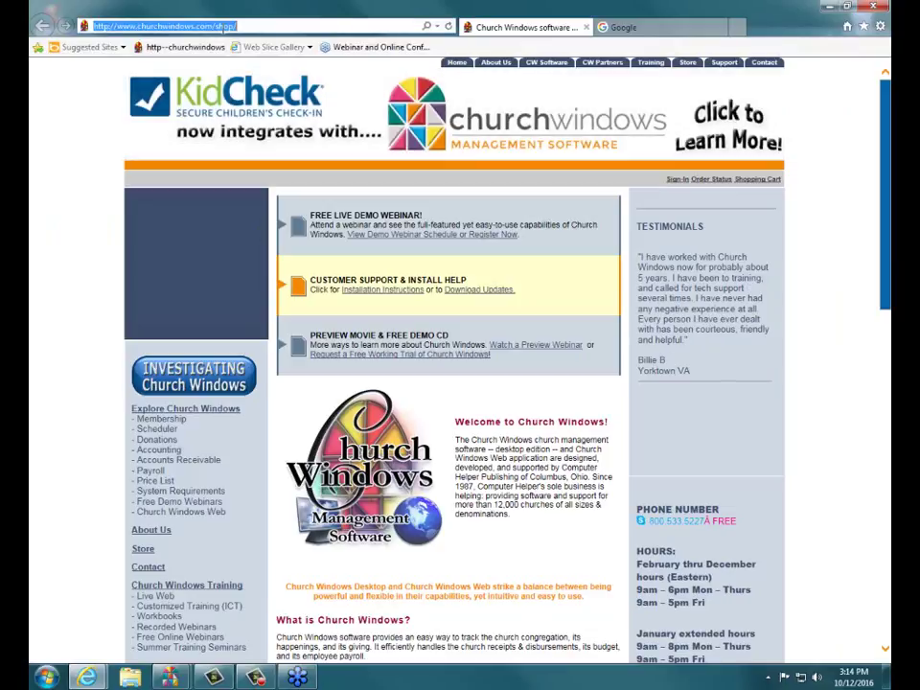
{"action": "type", "text": "www."}
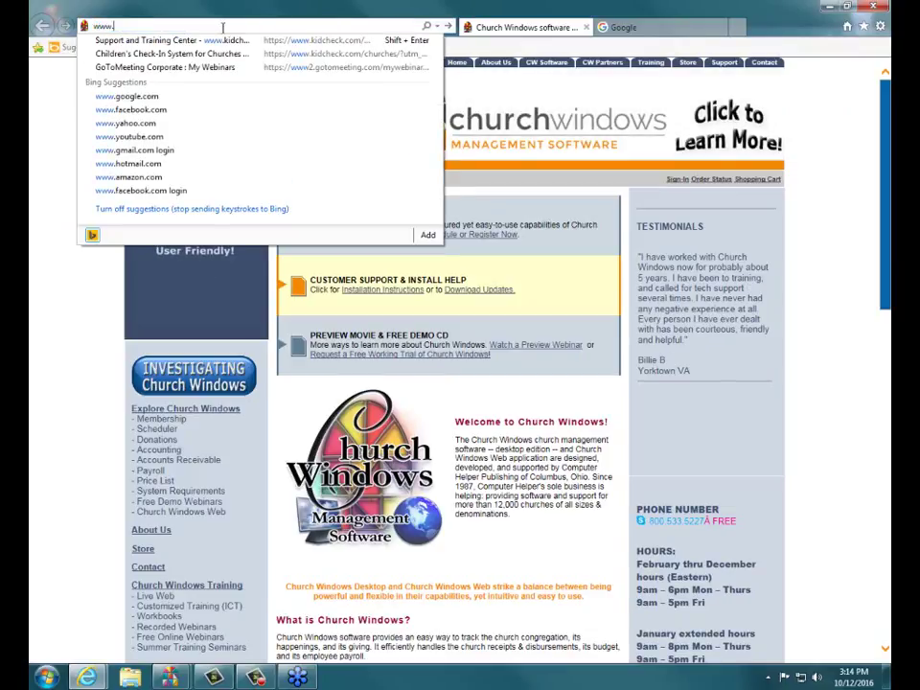
{"action": "type", "text": "you"}
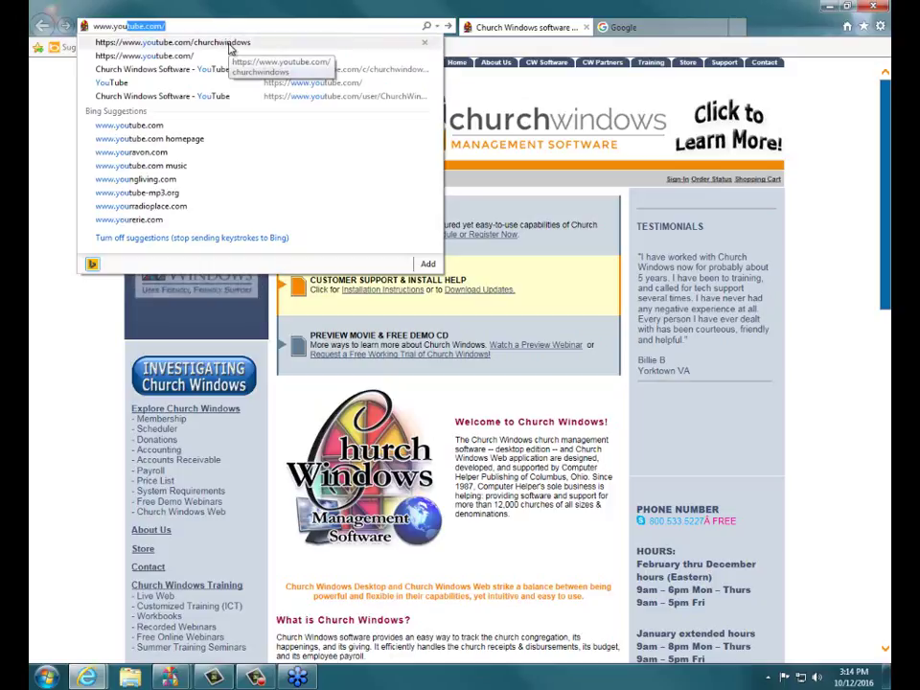
{"action": "left_click", "coordinate": [231, 44]}
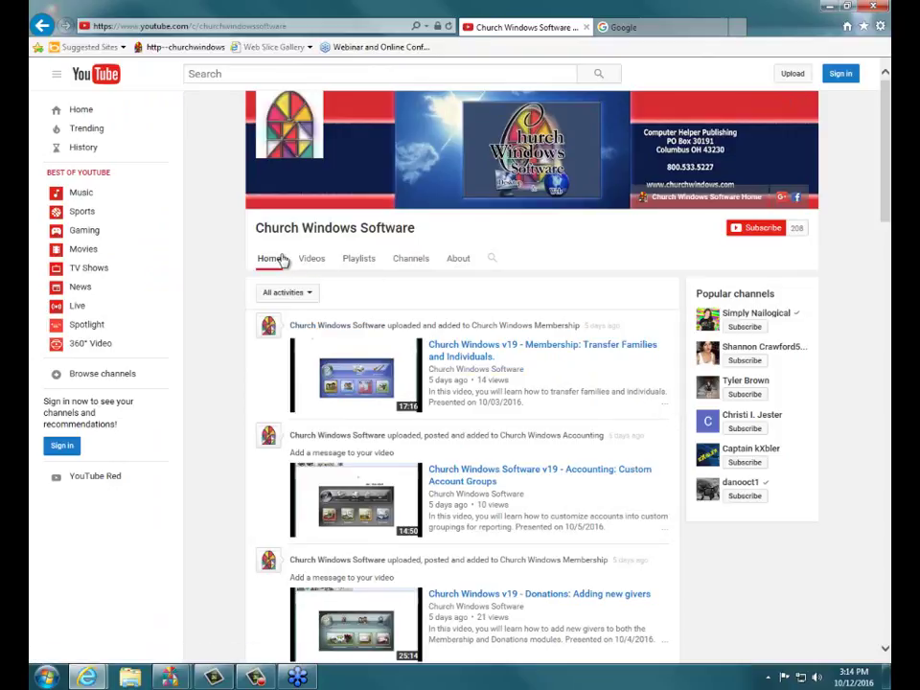
- Open the channel's own search field, look through its recently uploaded training videos, and minimize the browser
{"action": "left_click", "coordinate": [491, 264]}
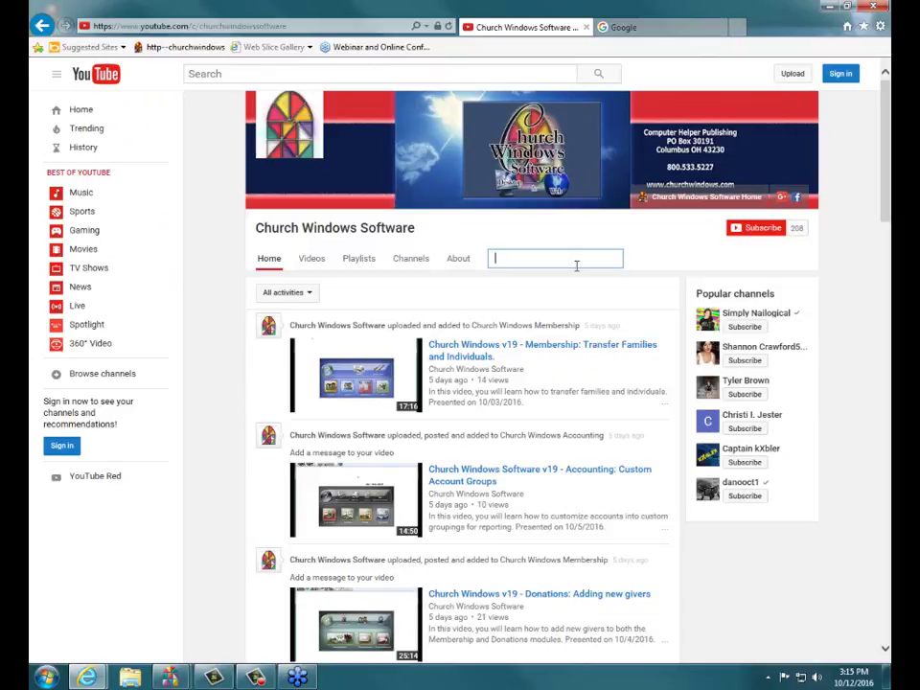
{"action": "scroll", "coordinate": [478, 494], "scroll_direction": "down", "scroll_amount": 4}
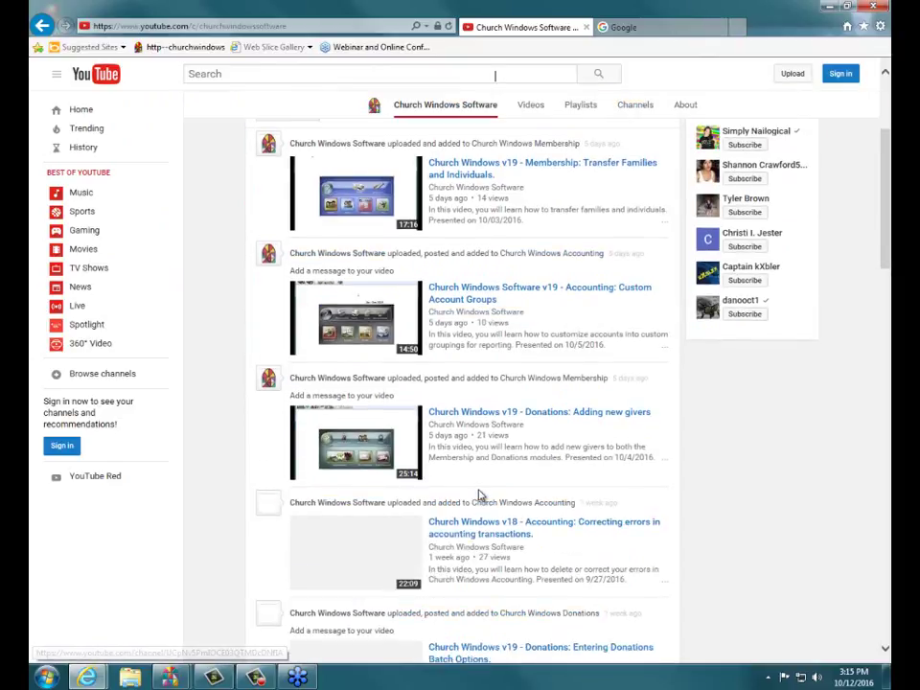
{"action": "scroll", "coordinate": [480, 496], "scroll_direction": "down", "scroll_amount": 1}
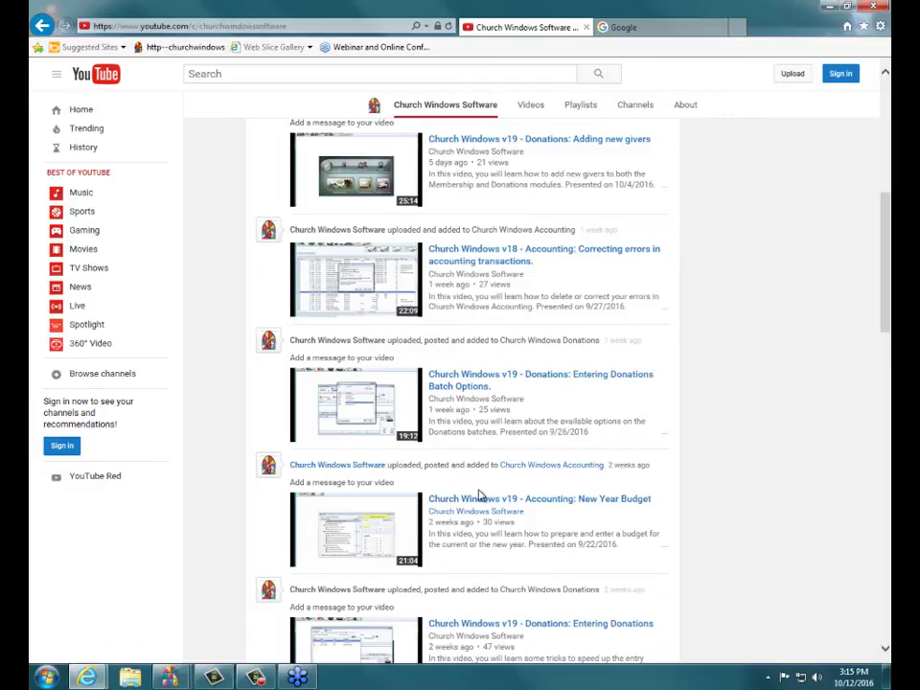
{"action": "scroll", "coordinate": [481, 484], "scroll_direction": "up", "scroll_amount": 3}
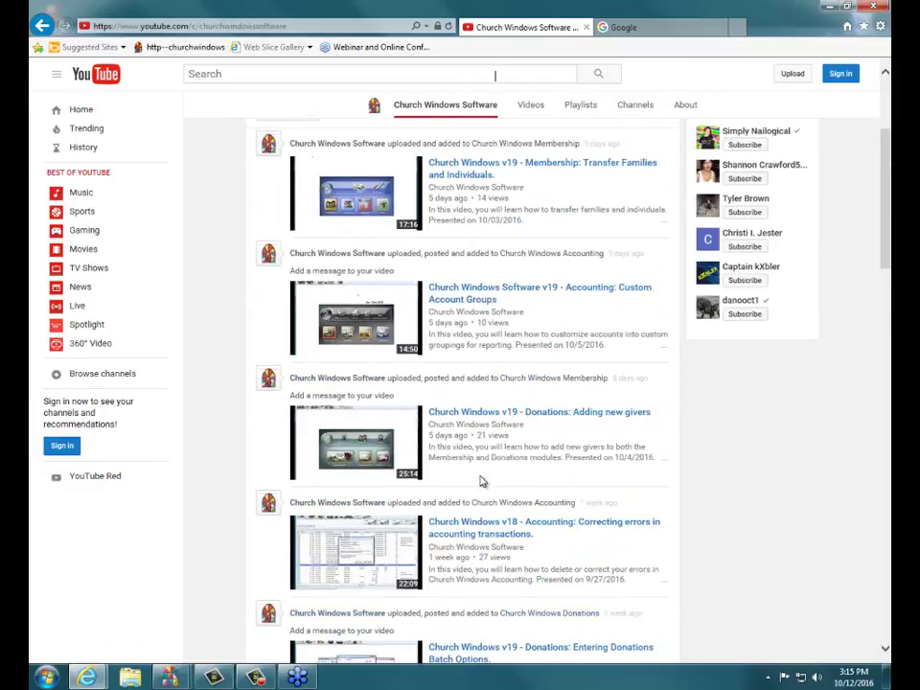
{"action": "scroll", "coordinate": [481, 482], "scroll_direction": "up", "scroll_amount": 2}
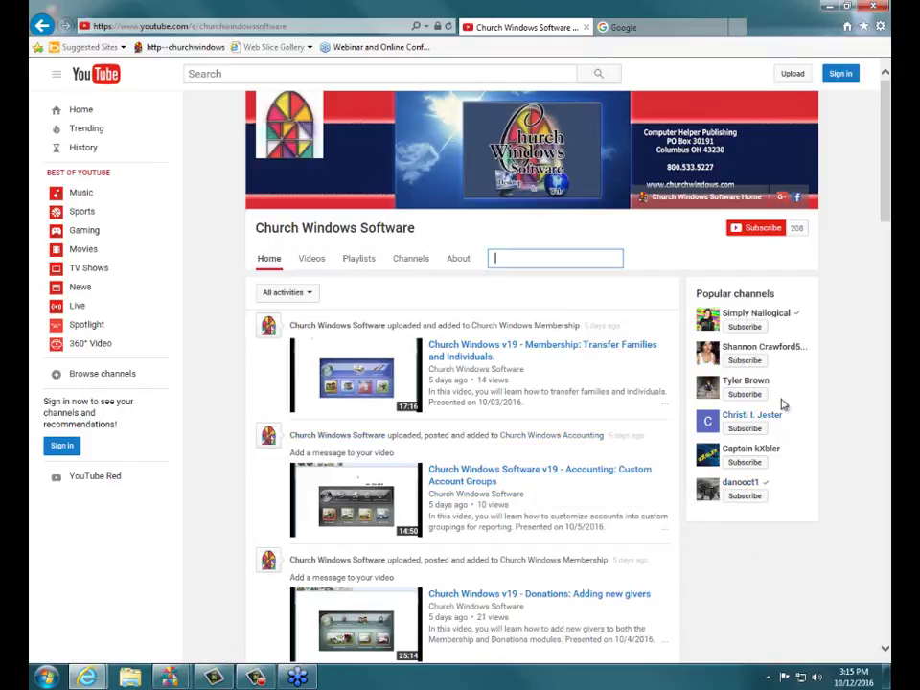
{"action": "left_click", "coordinate": [827, 9]}
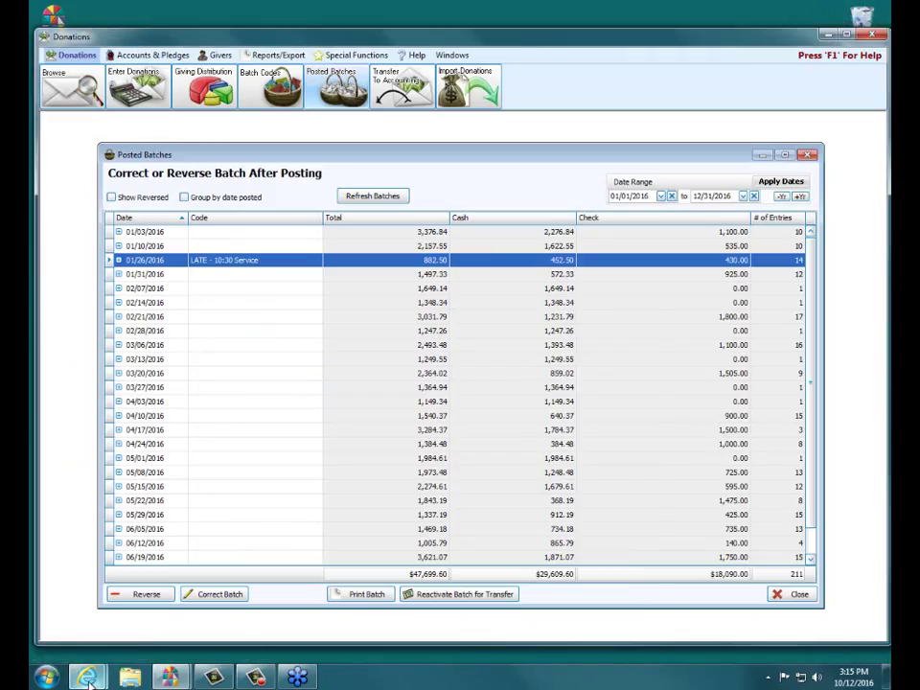
- Return to Internet Explorer, open the saved Church Windows website, and go to its training Workbooks page
{"action": "mouse_move", "coordinate": [86, 677]}
{"action": "left_click", "coordinate": [115, 587]}
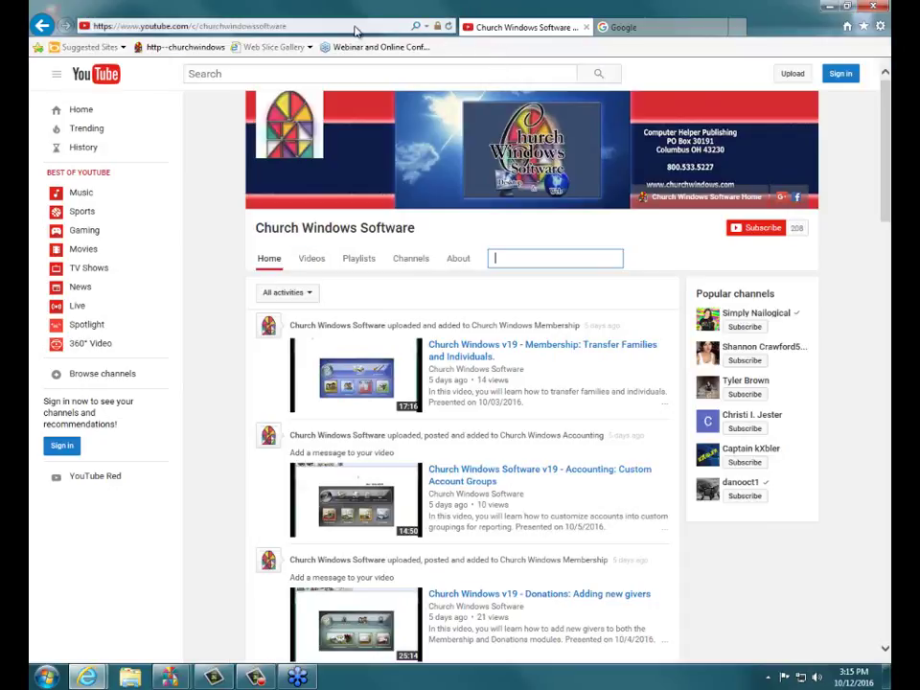
{"action": "left_click", "coordinate": [187, 47]}
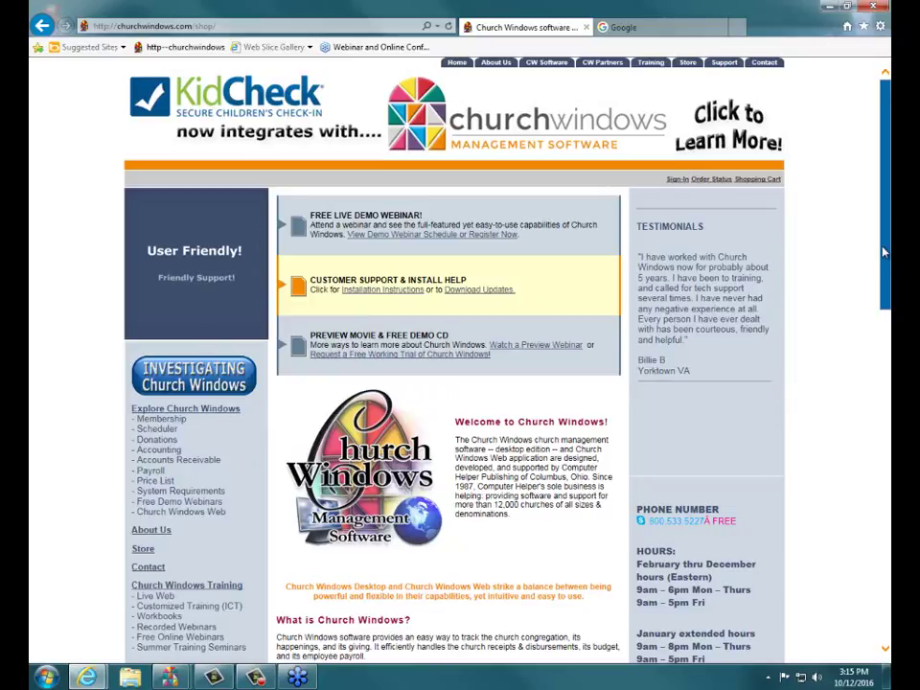
{"action": "scroll", "coordinate": [883, 251], "scroll_direction": "down", "scroll_amount": 4}
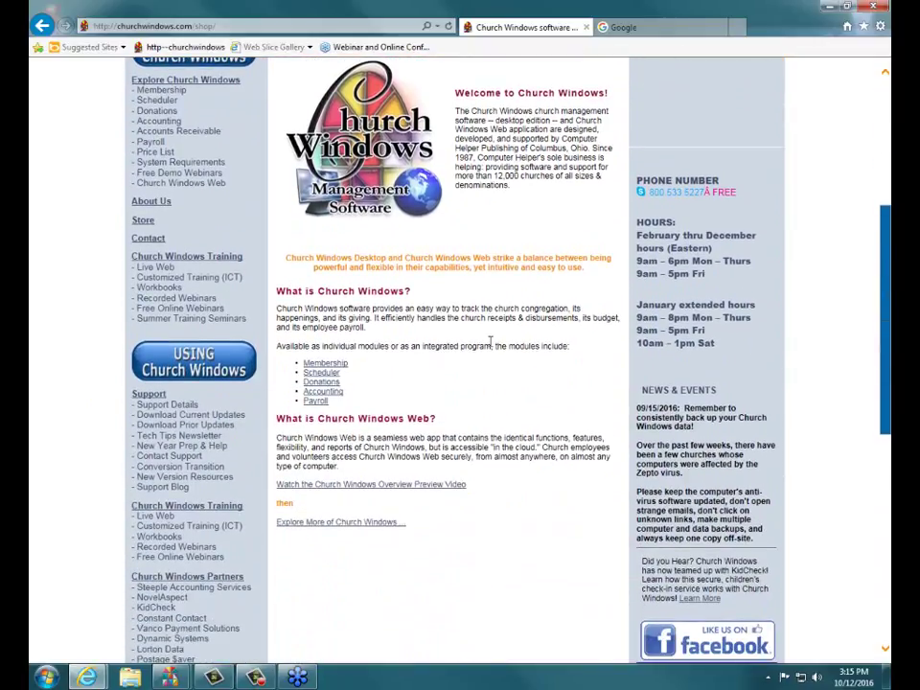
{"action": "left_click", "coordinate": [155, 290]}
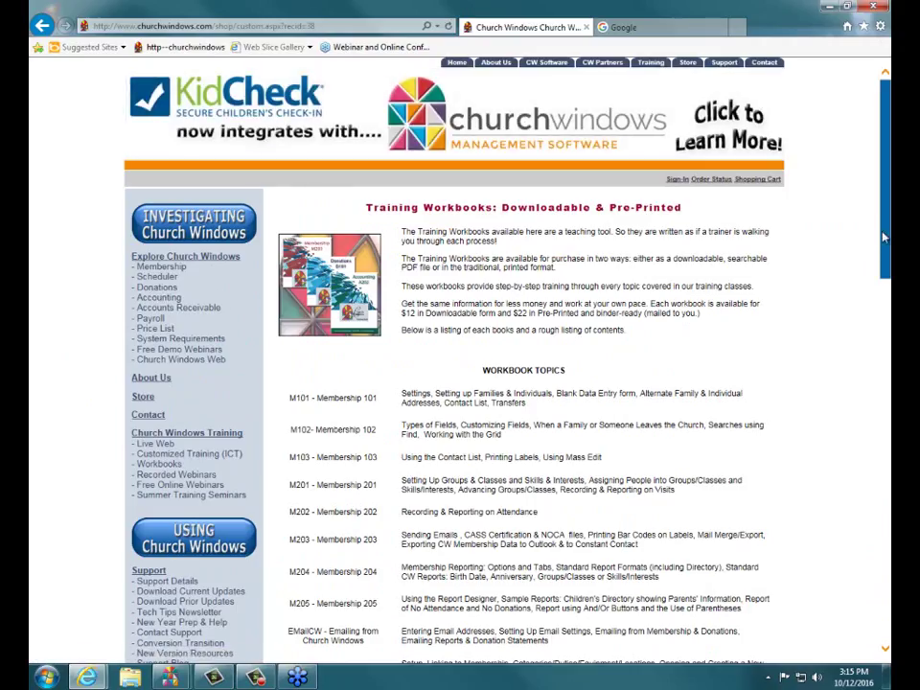
- Review the workbook topics through the Donations workbooks, then close the browser with all its tabs
{"action": "left_click_drag", "start_coordinate": [884, 238], "coordinate": [885, 310]}
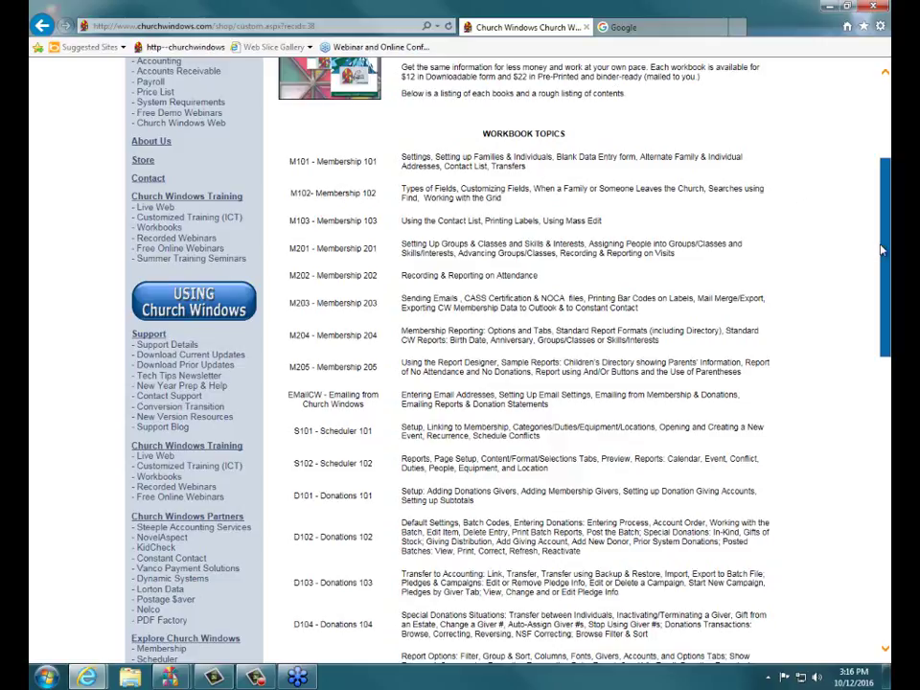
{"action": "left_click_drag", "start_coordinate": [883, 251], "coordinate": [883, 281]}
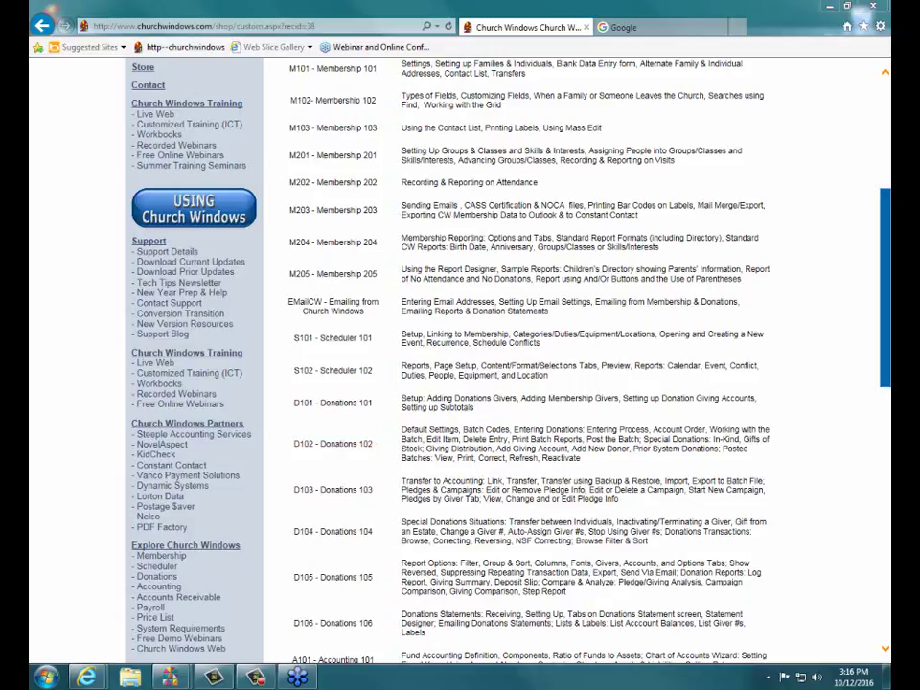
{"action": "left_click", "coordinate": [872, 6]}
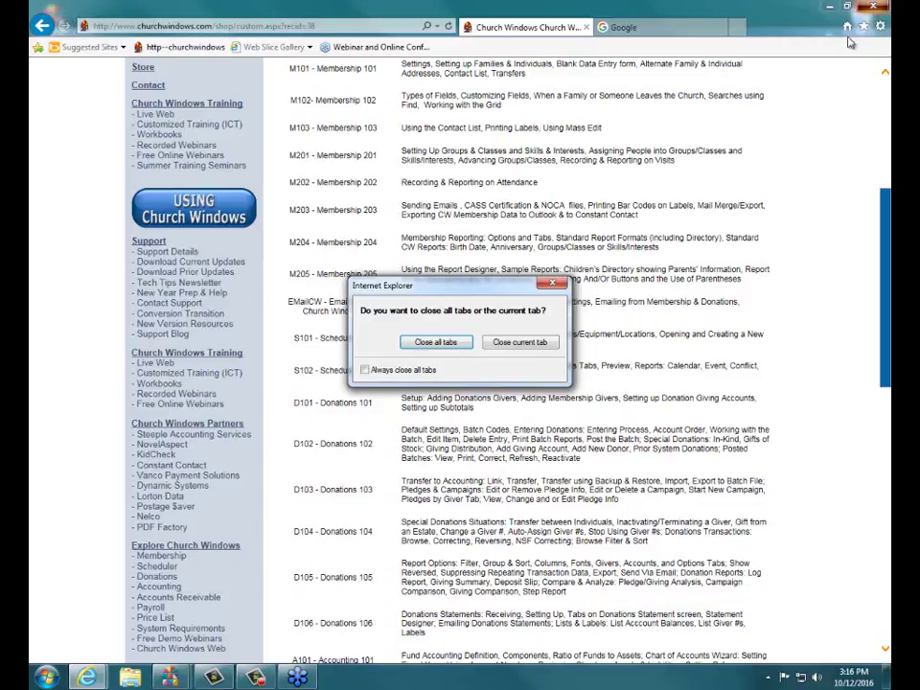
{"action": "left_click", "coordinate": [436, 341]}
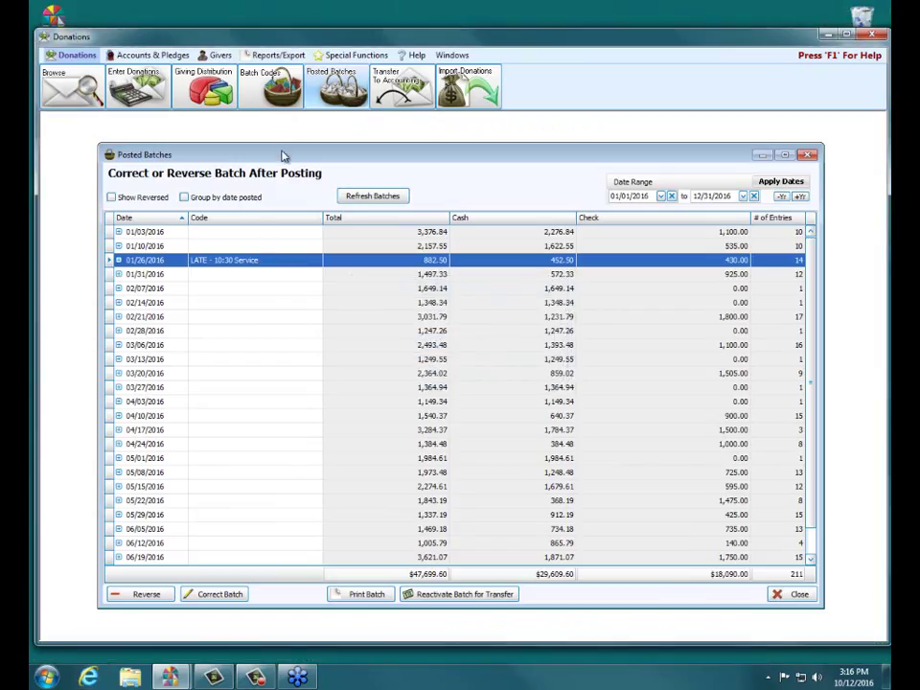
- Open the context help on correcting posted batches, look over its Getting Started, Membership and Scheduler topics, and close the help
{"action": "key", "text": "F1"}
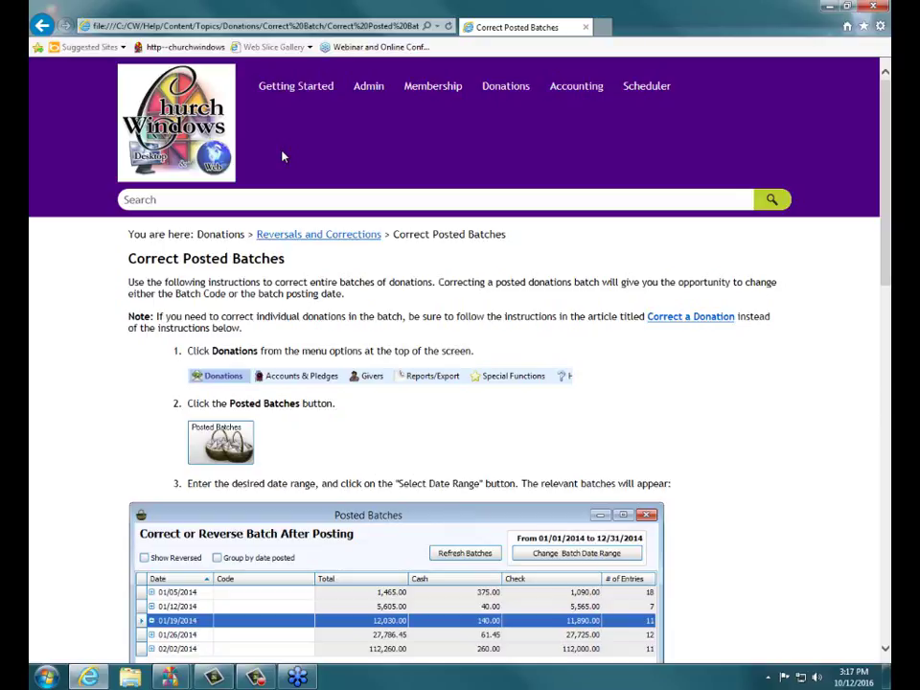
{"action": "left_click_drag", "start_coordinate": [882, 133], "coordinate": [879, 98]}
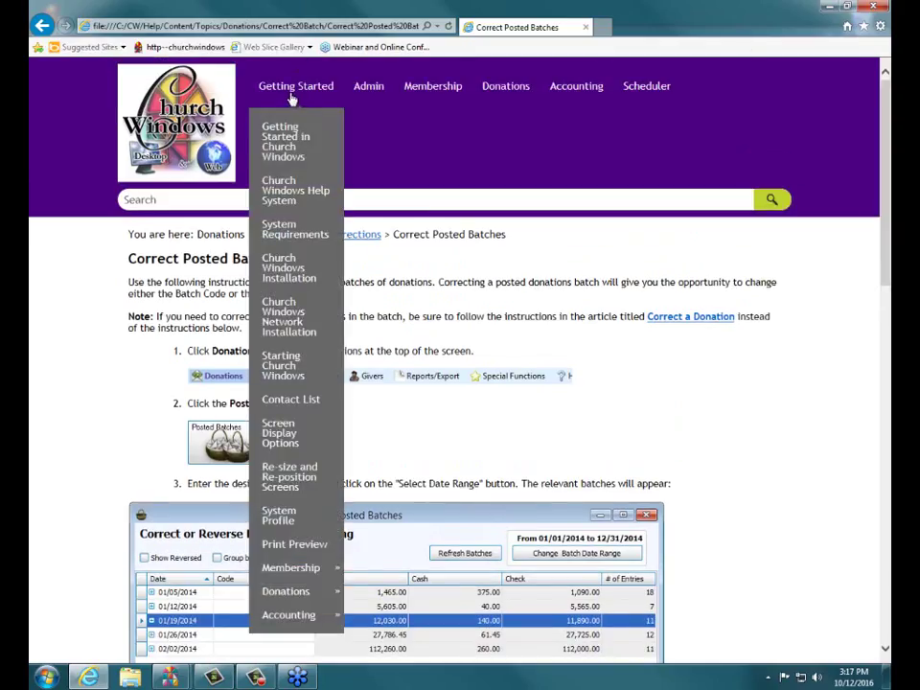
{"action": "mouse_move", "coordinate": [432, 96]}
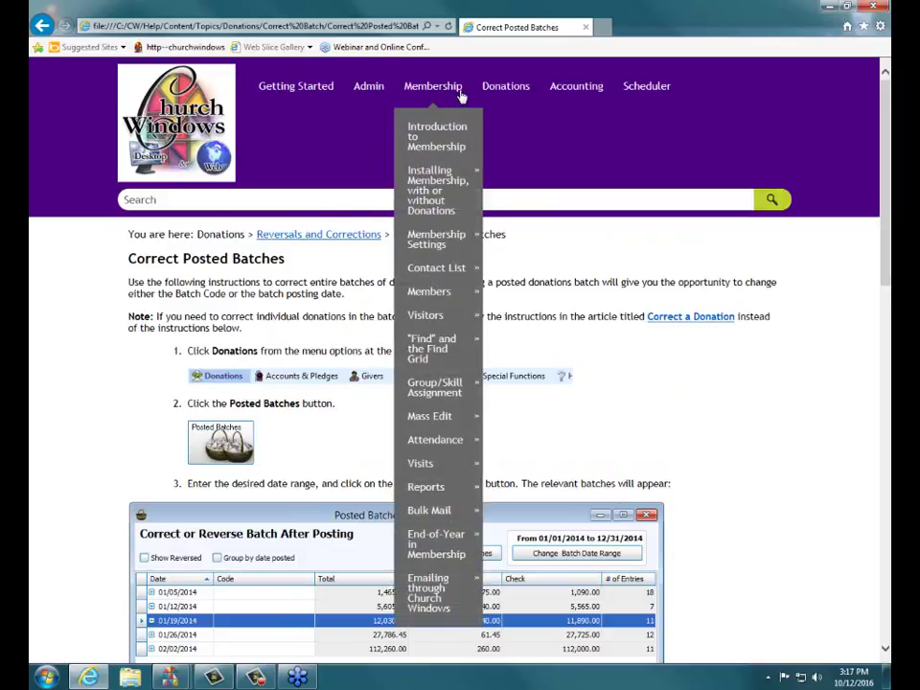
{"action": "mouse_move", "coordinate": [661, 97]}
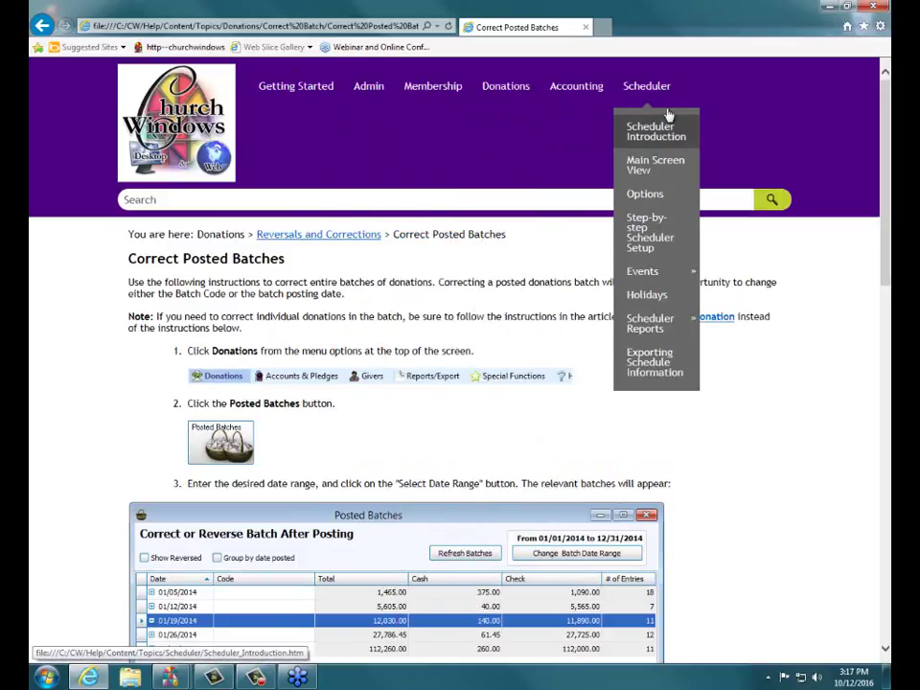
{"action": "left_click", "coordinate": [871, 11]}
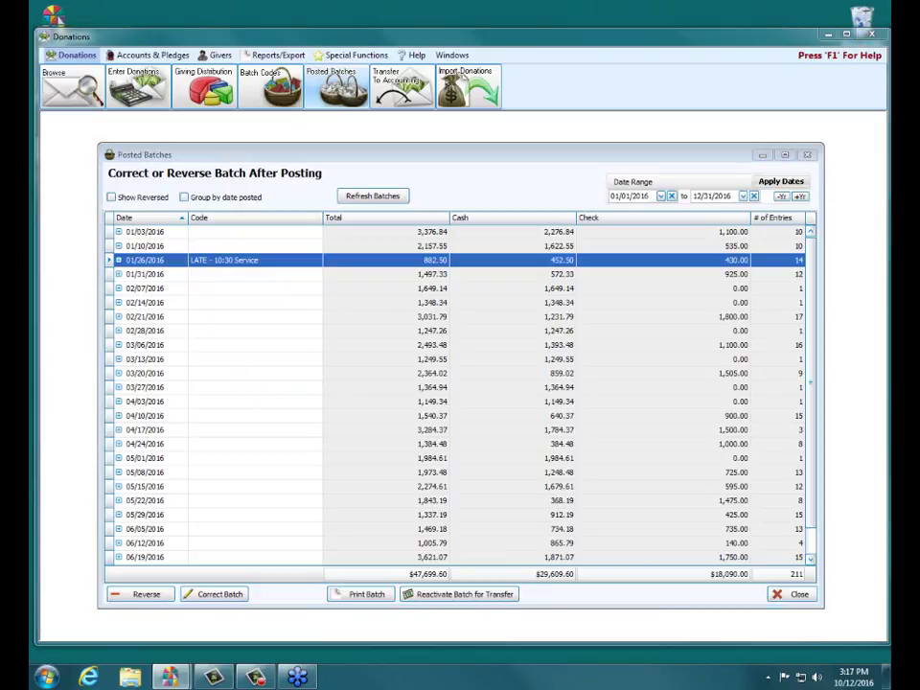
{"action": "left_click", "coordinate": [478, 363]}
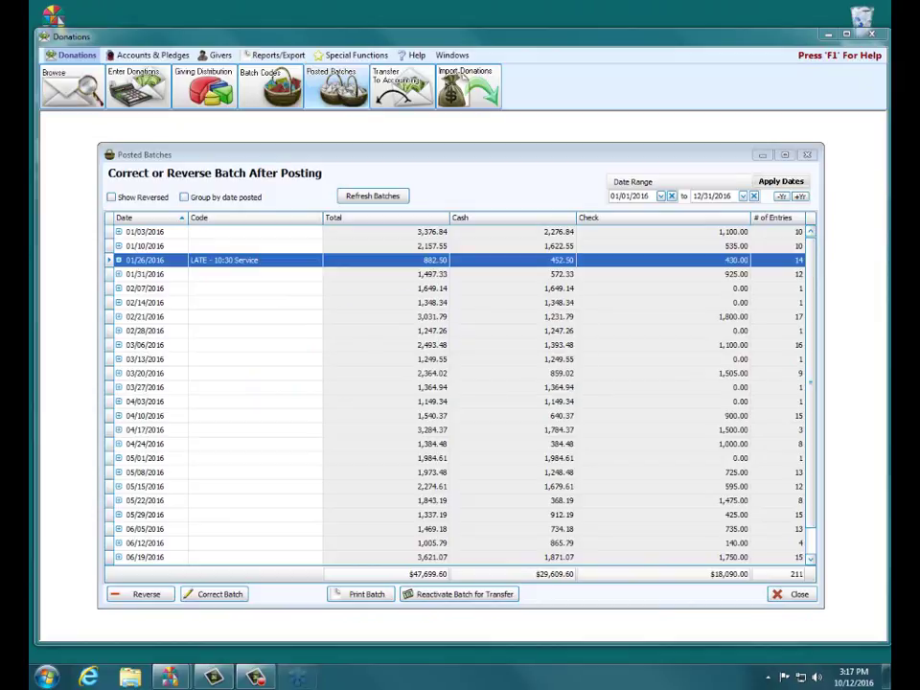